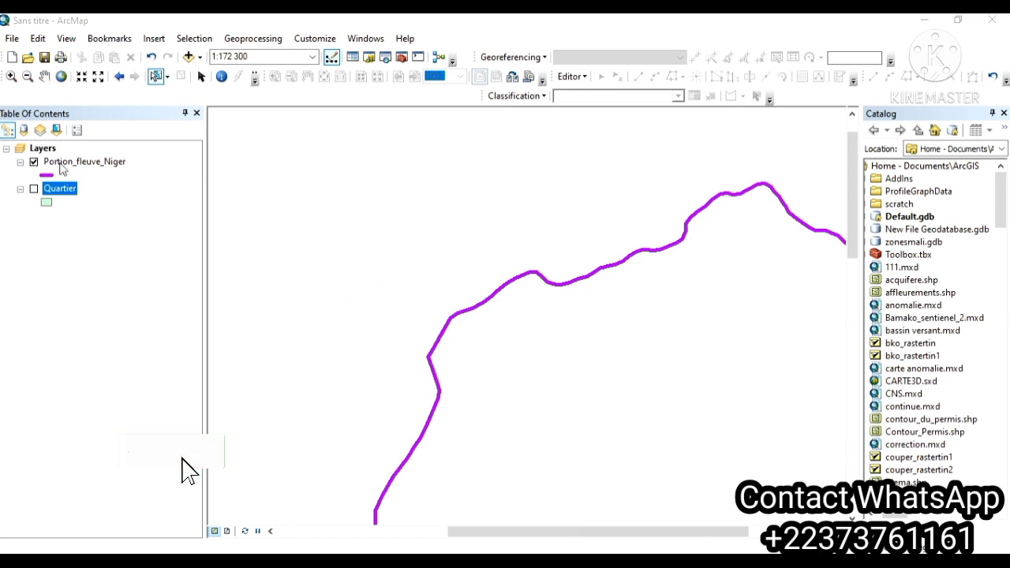
# Display the Quartier layer and examine the neighbourhoods crossed by the river line.
pyautogui.click(34, 189)
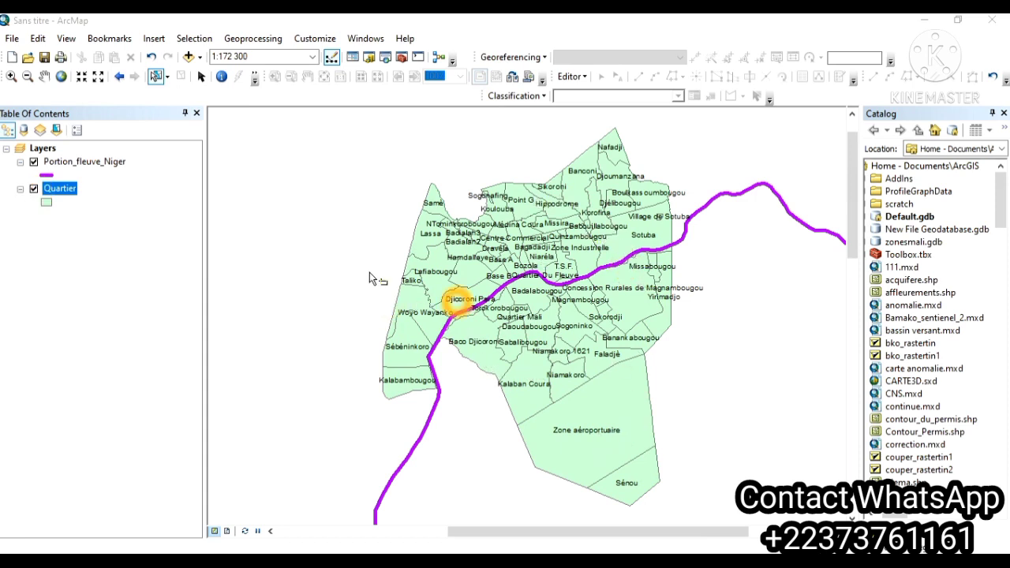
pyautogui.click(10, 76)
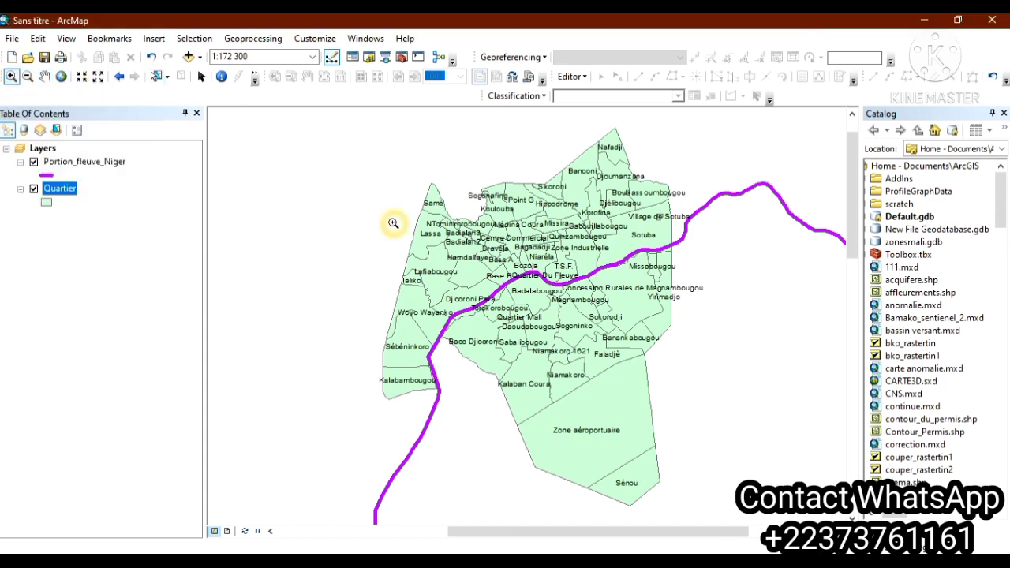
pyautogui.scroll(4, 659, 394)
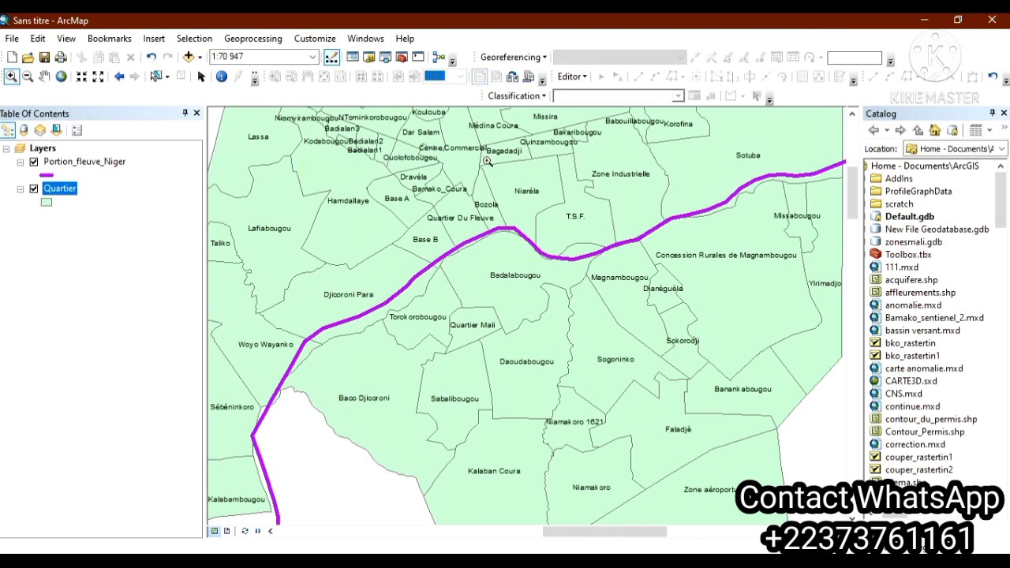
pyautogui.click(638, 214)
pyautogui.click(531, 228)
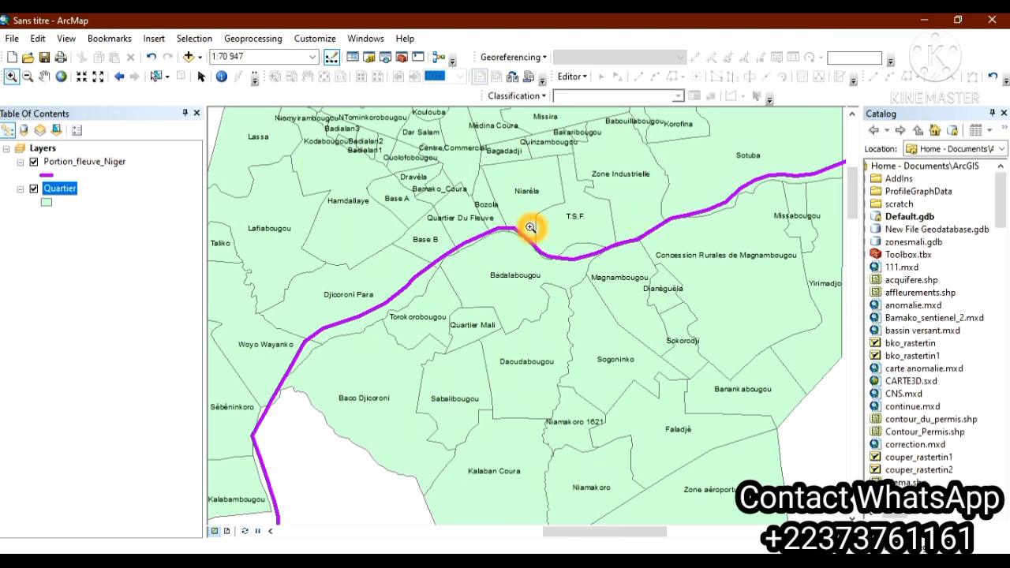
pyautogui.click(371, 198)
pyautogui.click(305, 205)
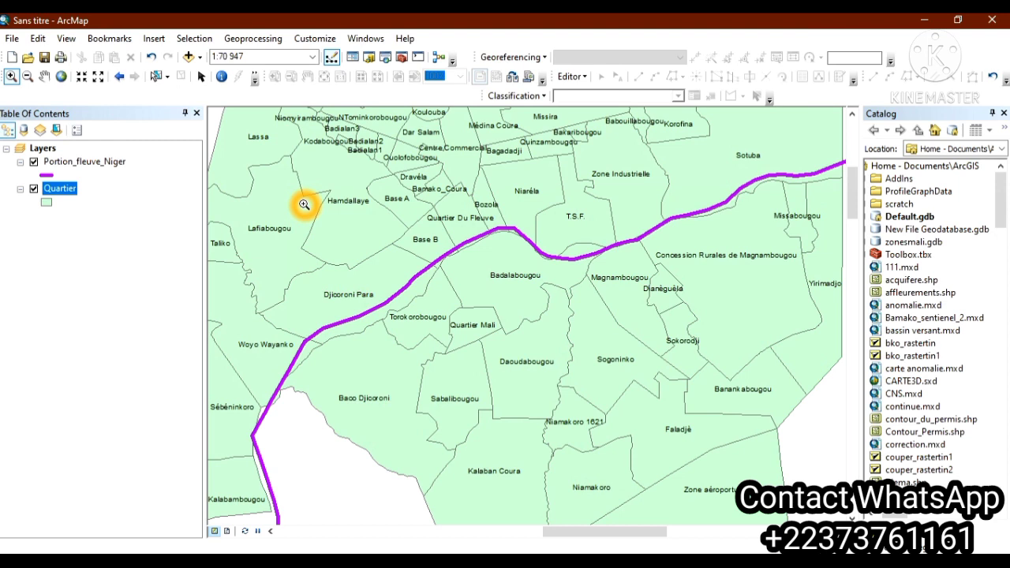
# Start a Select By Location query with Quartier as the target layer and Portion_fleuve_Niger as the source layer.
pyautogui.click(194, 39)
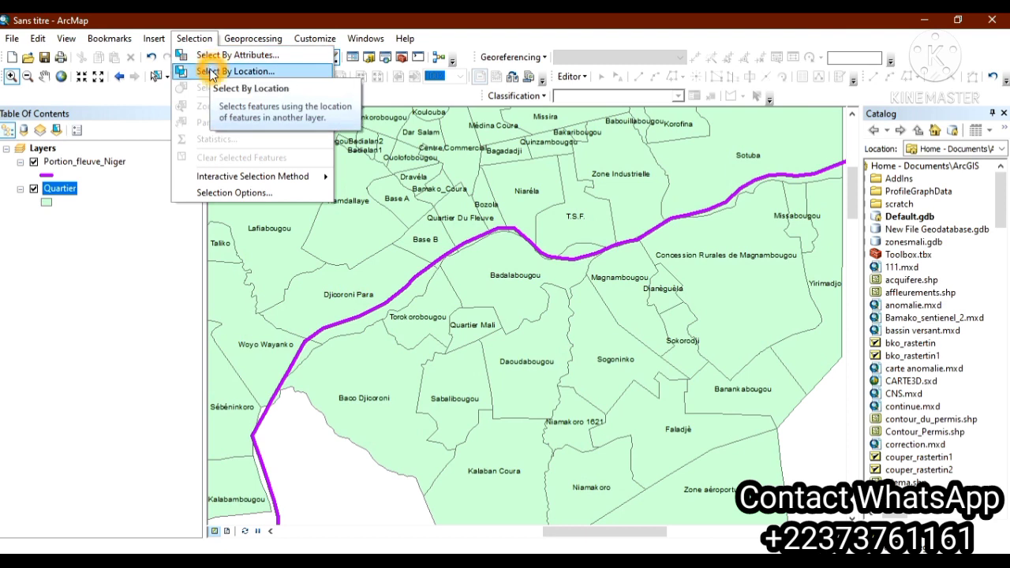
pyautogui.click(210, 73)
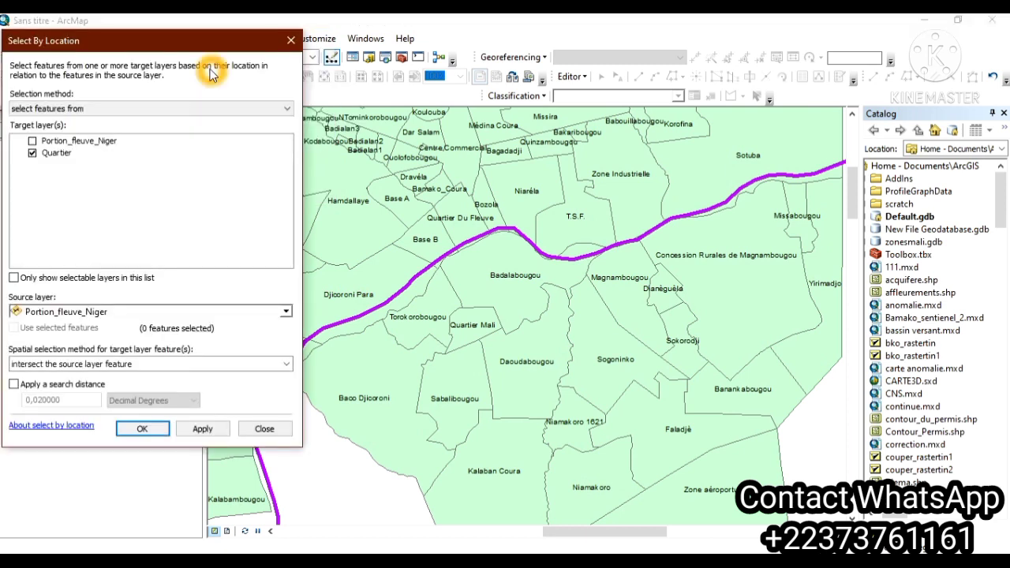
pyautogui.click(130, 119)
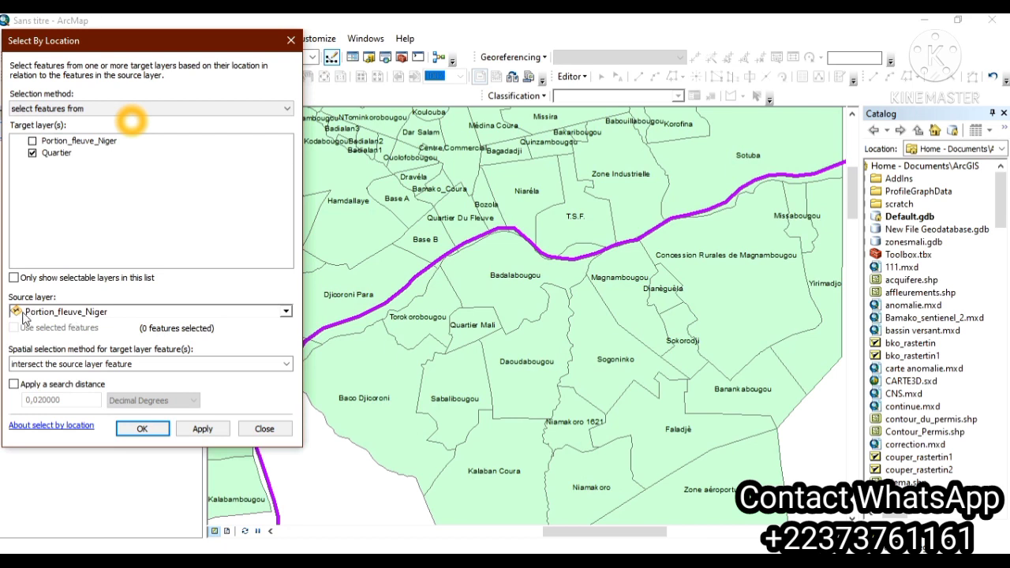
pyautogui.click(288, 314)
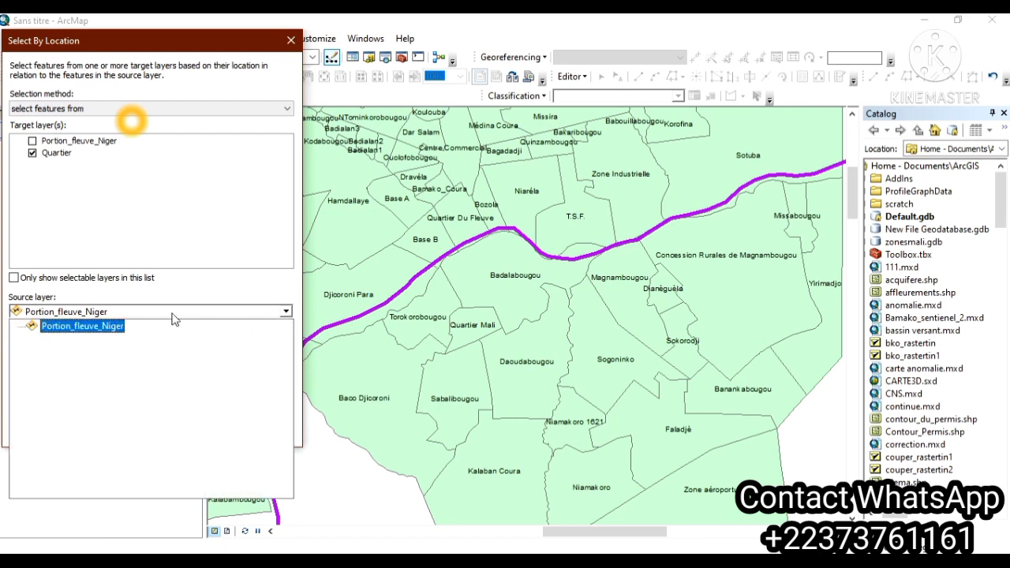
pyautogui.click(97, 331)
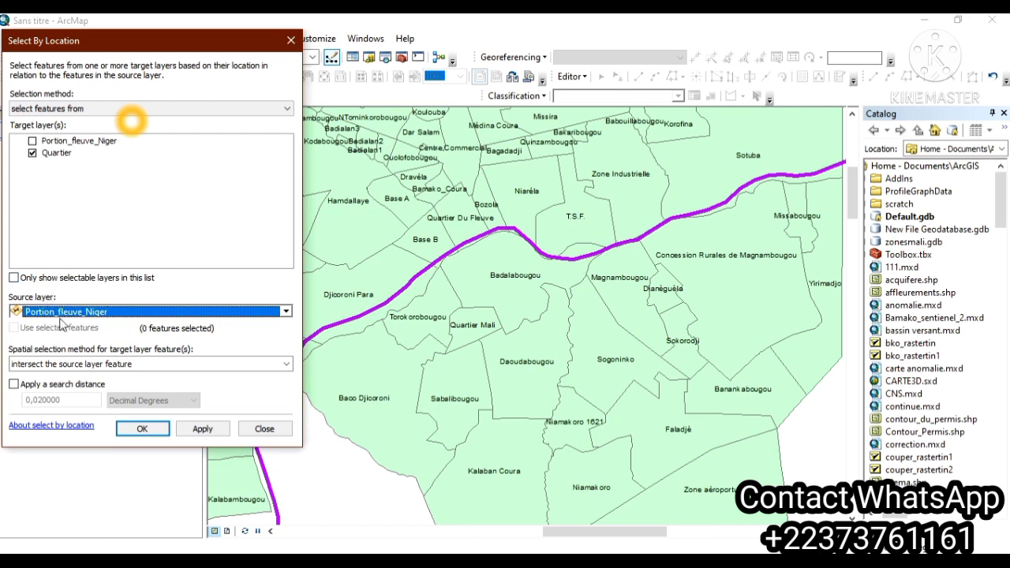
pyautogui.click(33, 142)
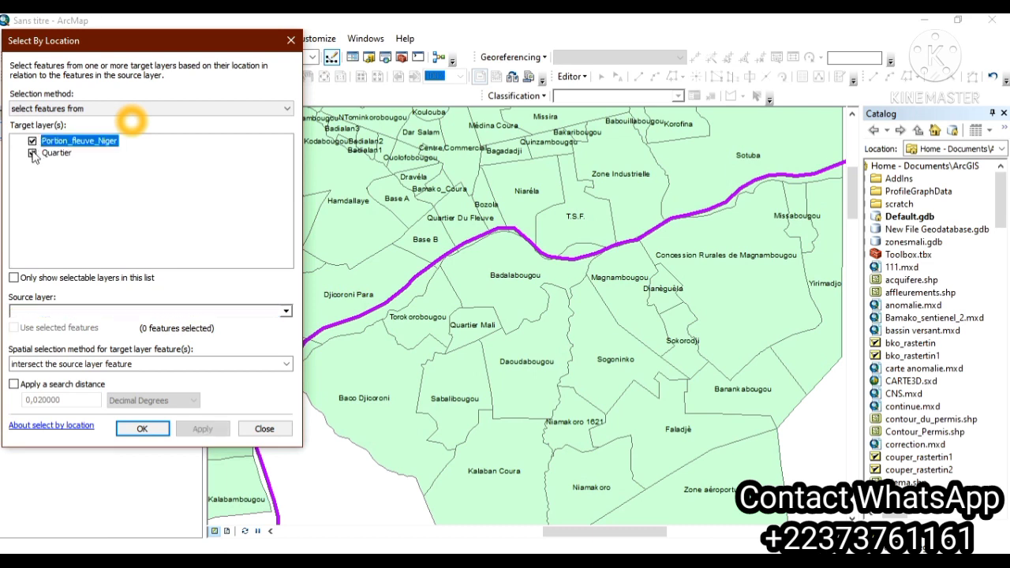
pyautogui.click(33, 154)
pyautogui.click(32, 141)
pyautogui.click(32, 155)
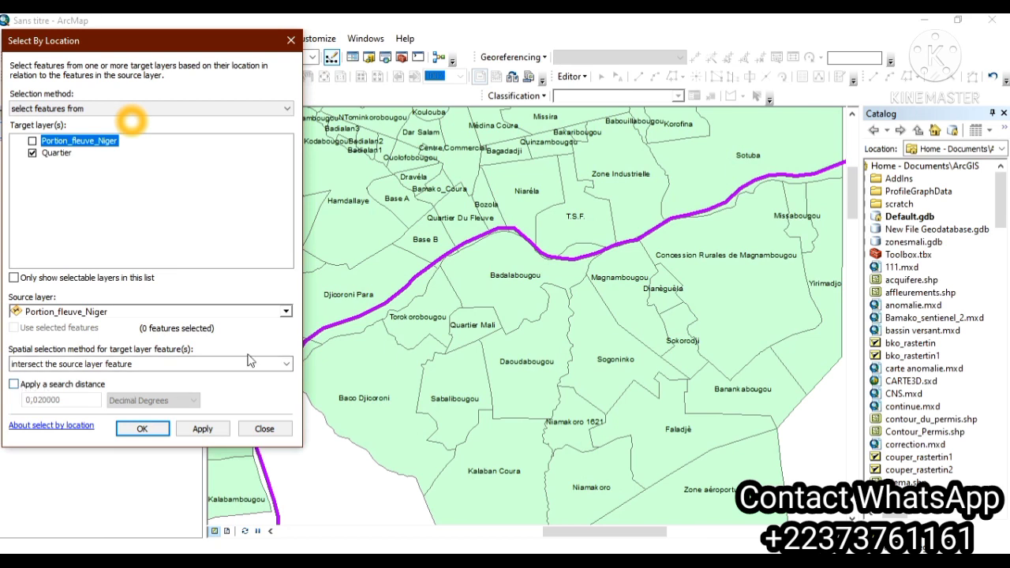
# Run the location query to select the Quartier features that intersect the Portion_fleuve_Niger layer.
pyautogui.click(202, 430)
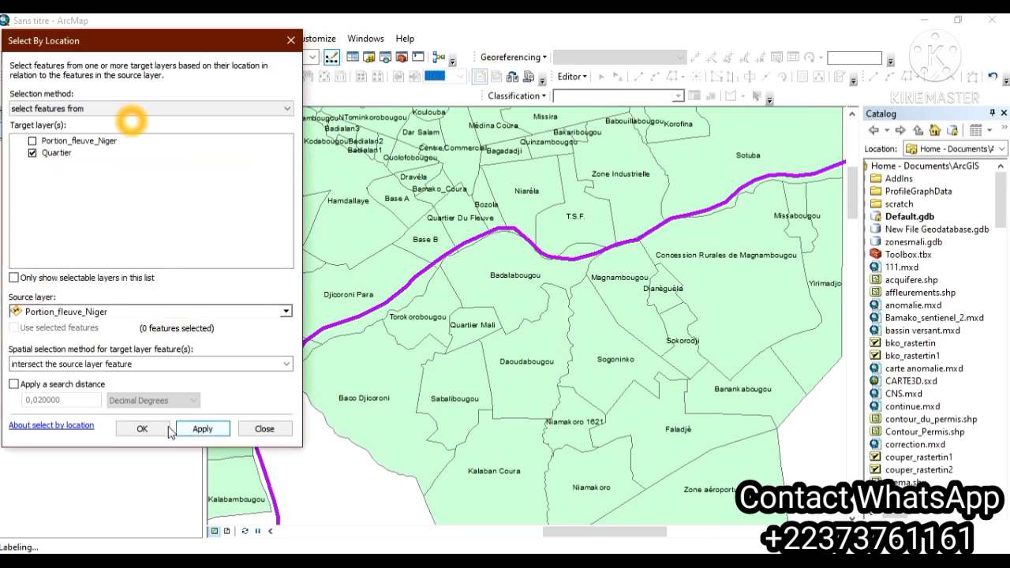
pyautogui.click(142, 430)
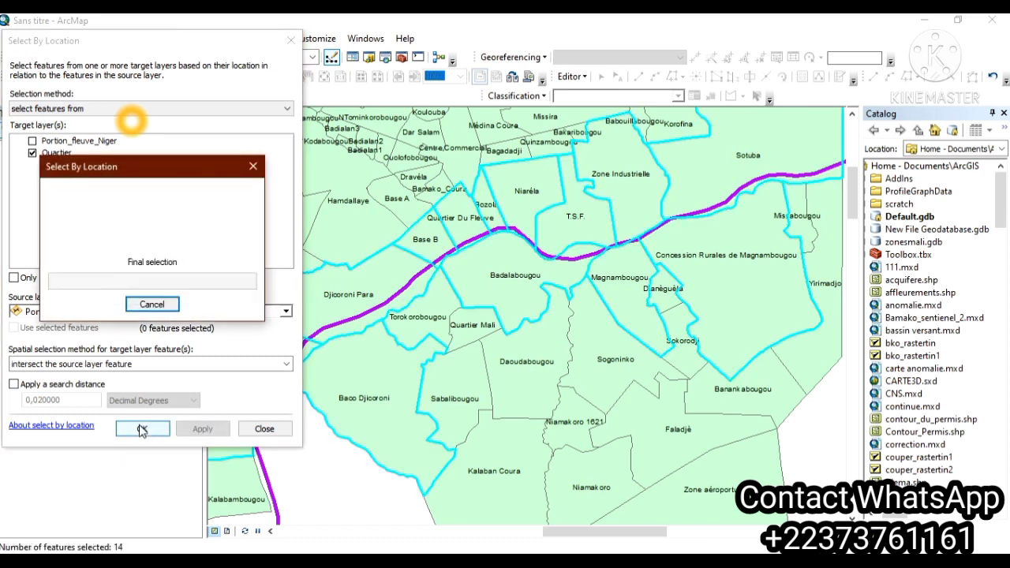
pyautogui.click(139, 428)
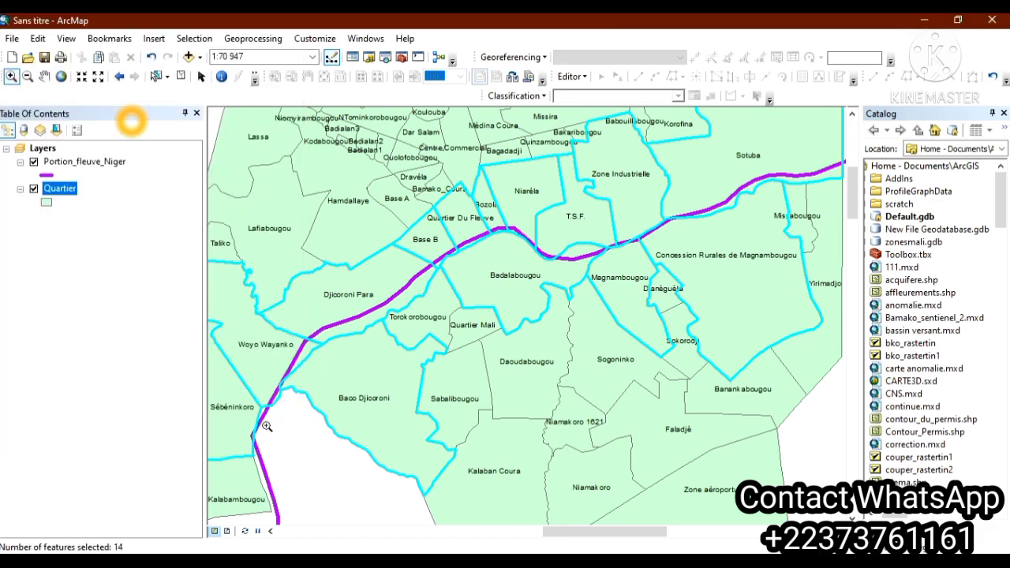
# Export the selected Quartier features in the layer's source coordinate system and add the exported data to the map as a layer.
pyautogui.rightClick(72, 192)
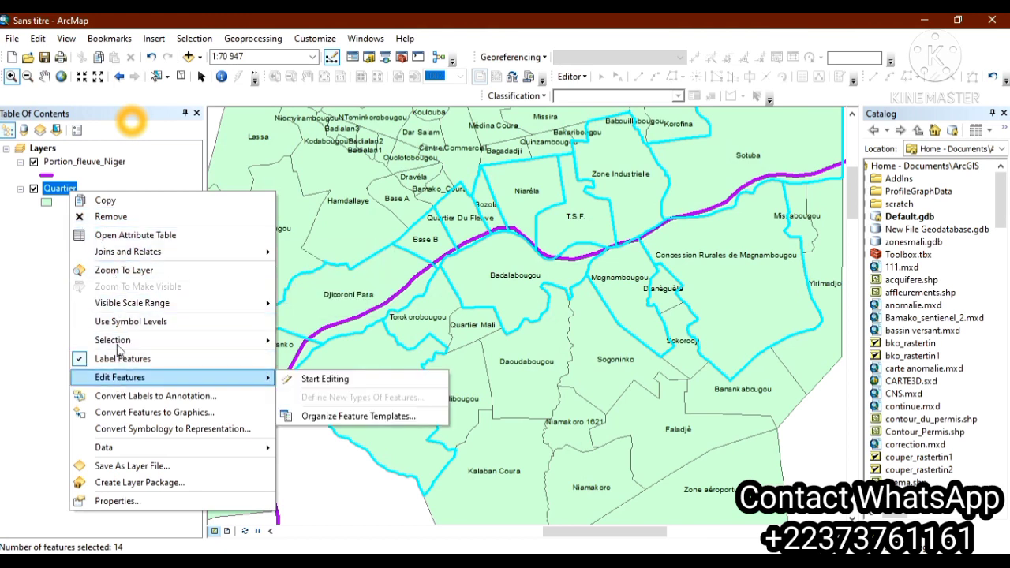
pyautogui.click(120, 270)
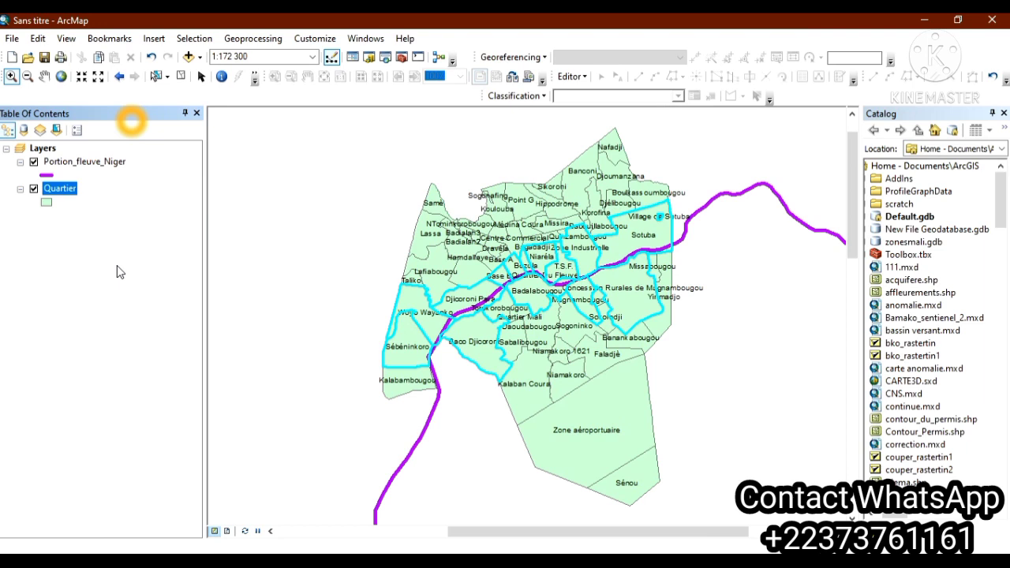
pyautogui.rightClick(66, 194)
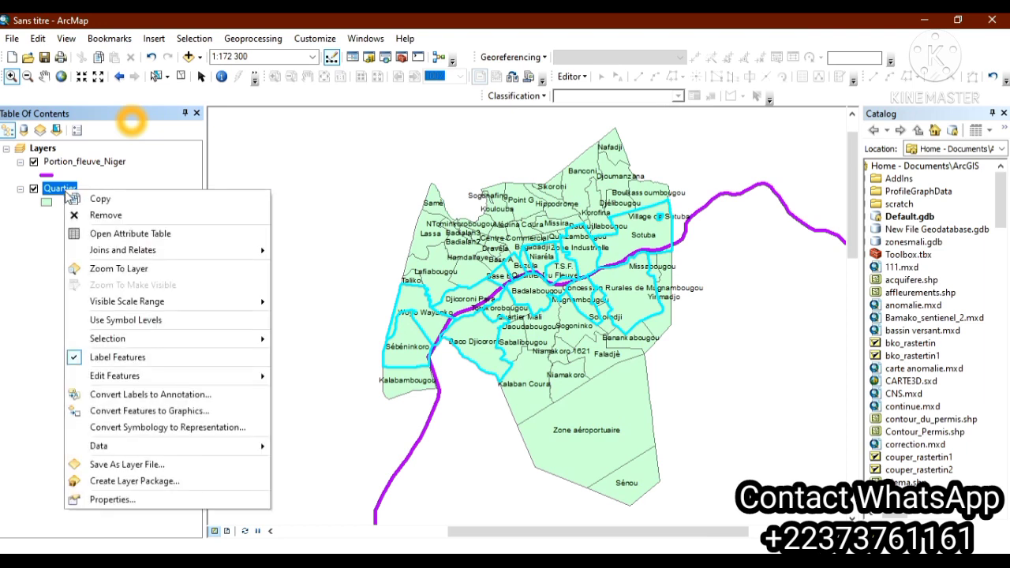
pyautogui.moveTo(110, 450)
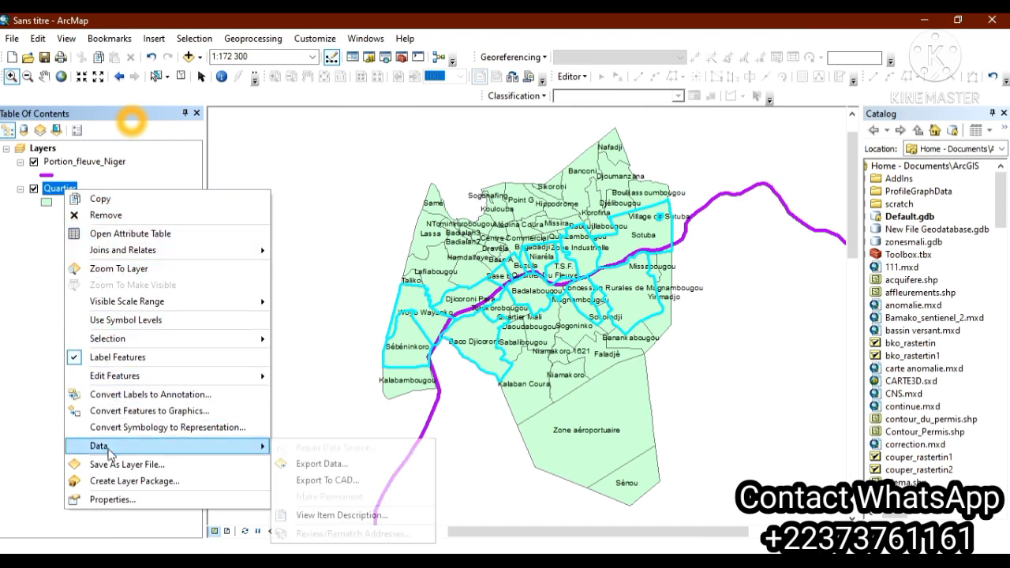
pyautogui.click(310, 465)
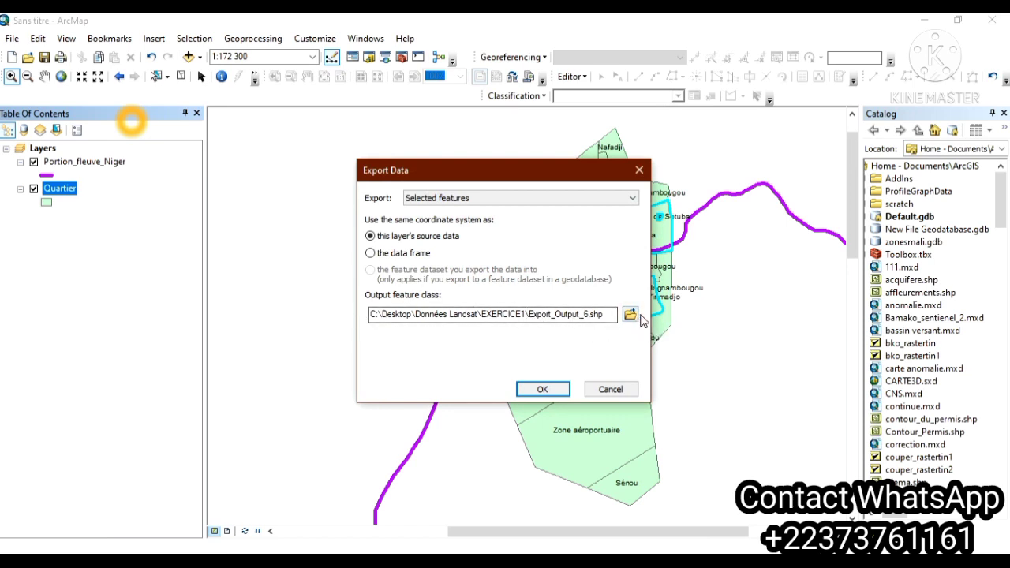
pyautogui.click(545, 389)
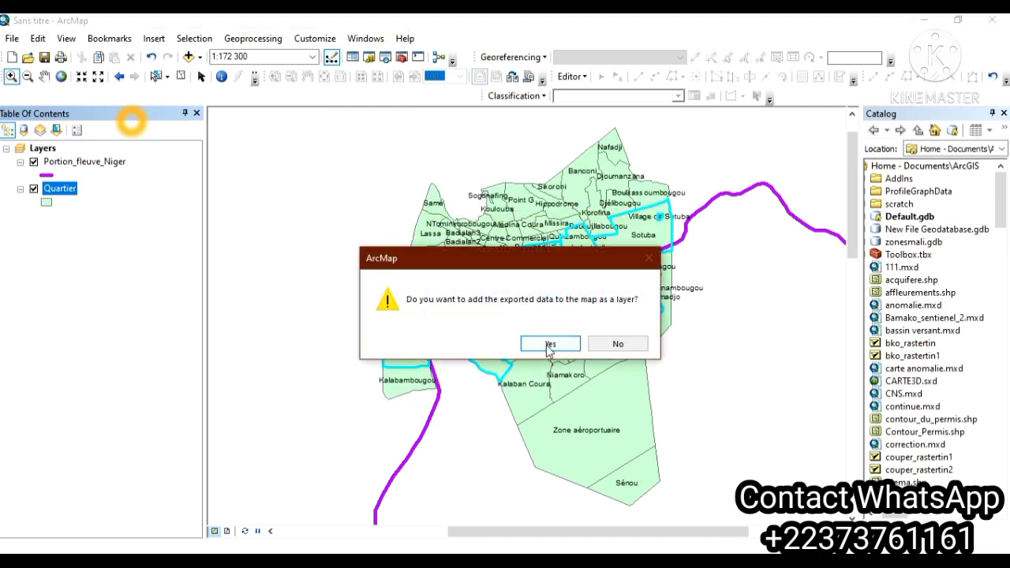
pyautogui.click(550, 345)
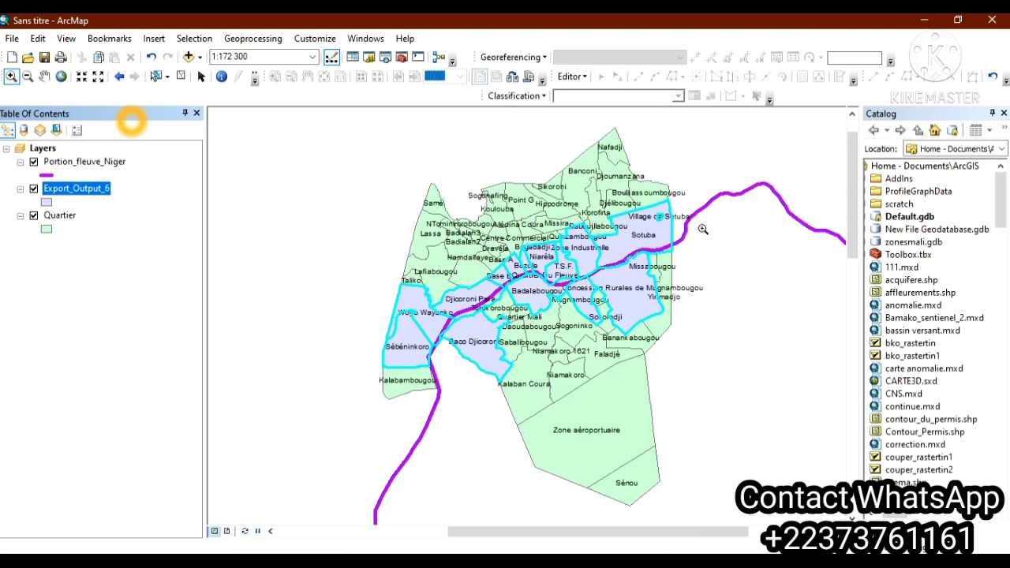
# Hide only the Quartier layer and rename the exported layer as Quartiers_traversés_fleuve.
pyautogui.keyDown('ctrl'); pyautogui.click(32, 220); pyautogui.keyUp('ctrl')
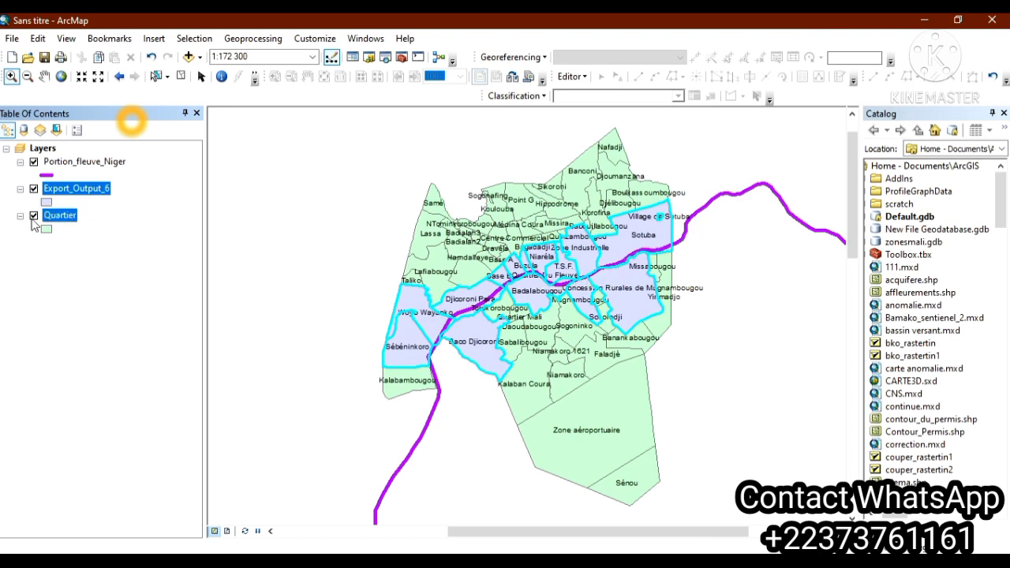
pyautogui.click(34, 218)
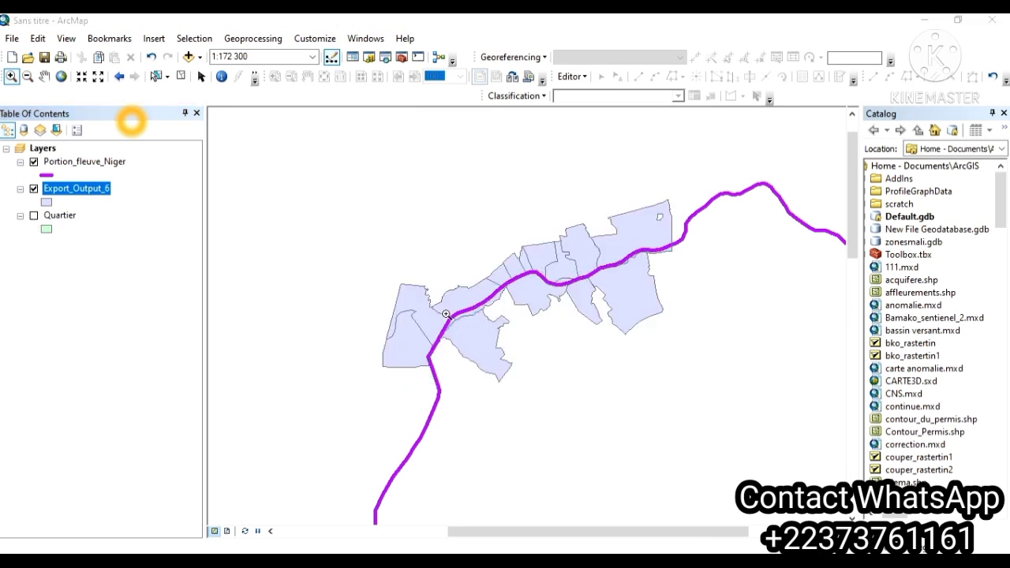
pyautogui.click(75, 191)
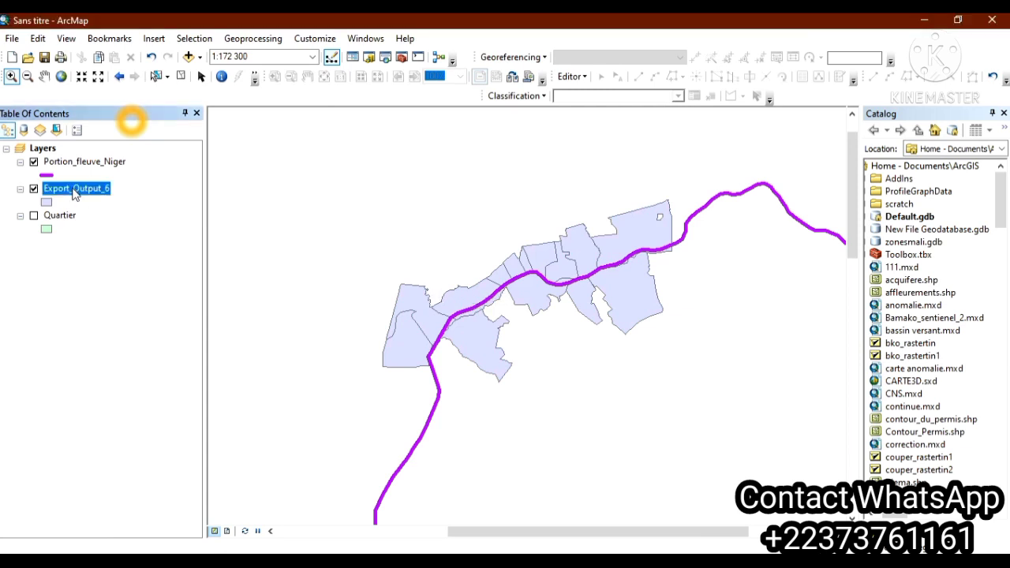
pyautogui.click(75, 191)
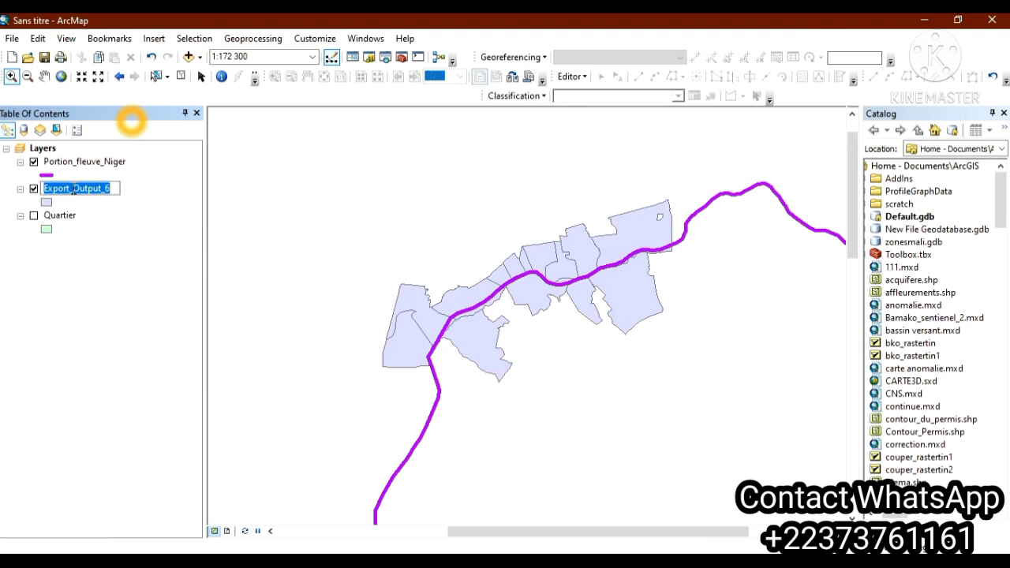
pyautogui.write('Qu')
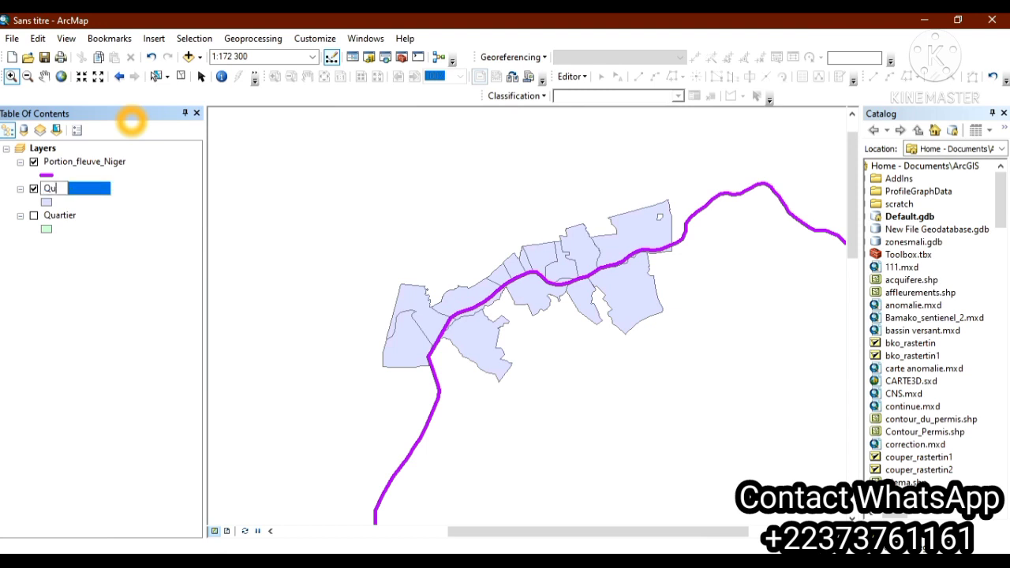
pyautogui.write('artiers_tra')
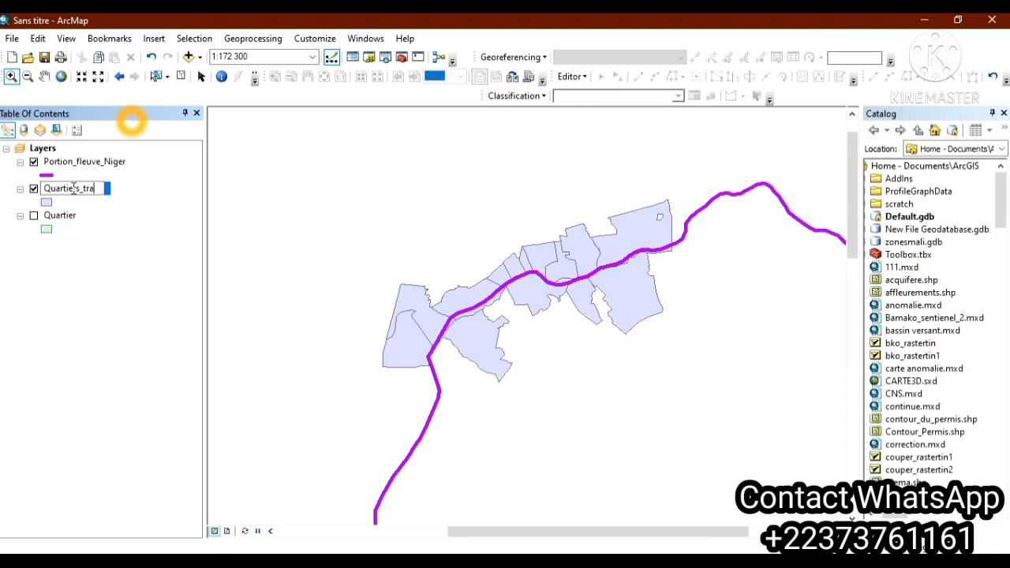
pyautogui.write('ver')
pyautogui.write('se')
pyautogui.write('s_fleub')
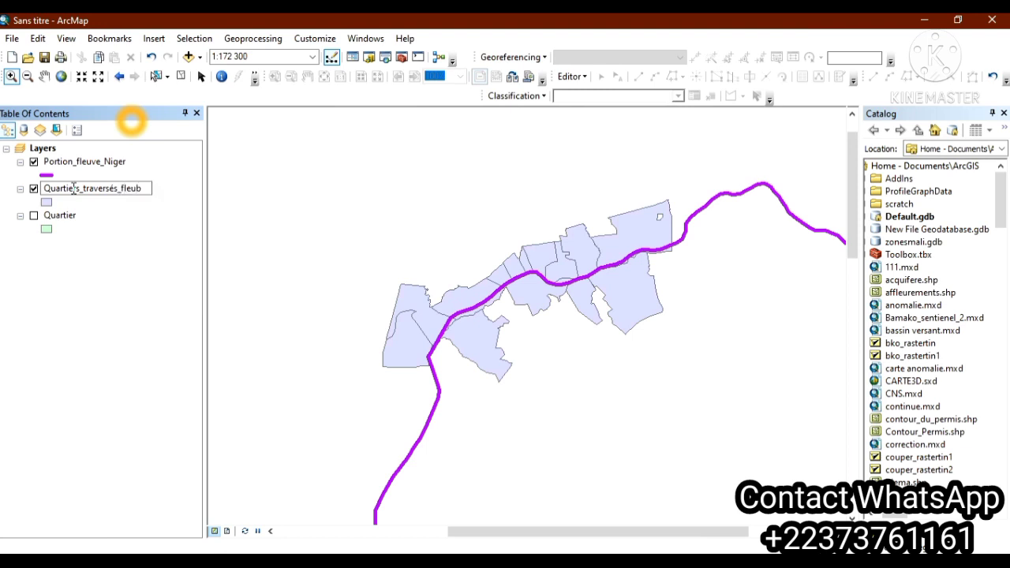
pyautogui.press('BackSpace')
pyautogui.press('Return')
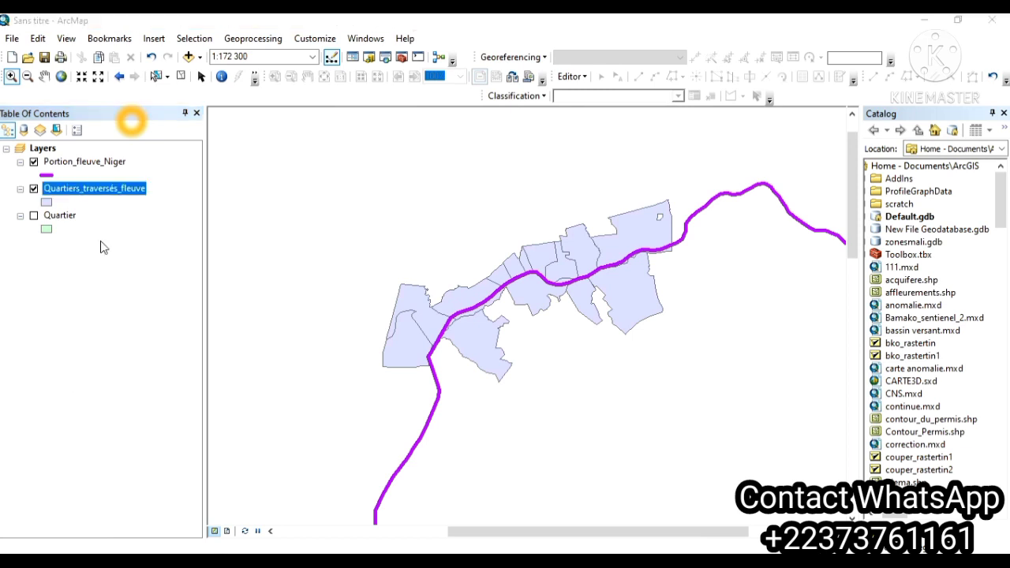
# Label the Quartiers_traversés_fleuve features by the NomQuartie field in bold Arial, size 10.
pyautogui.rightClick(74, 192)
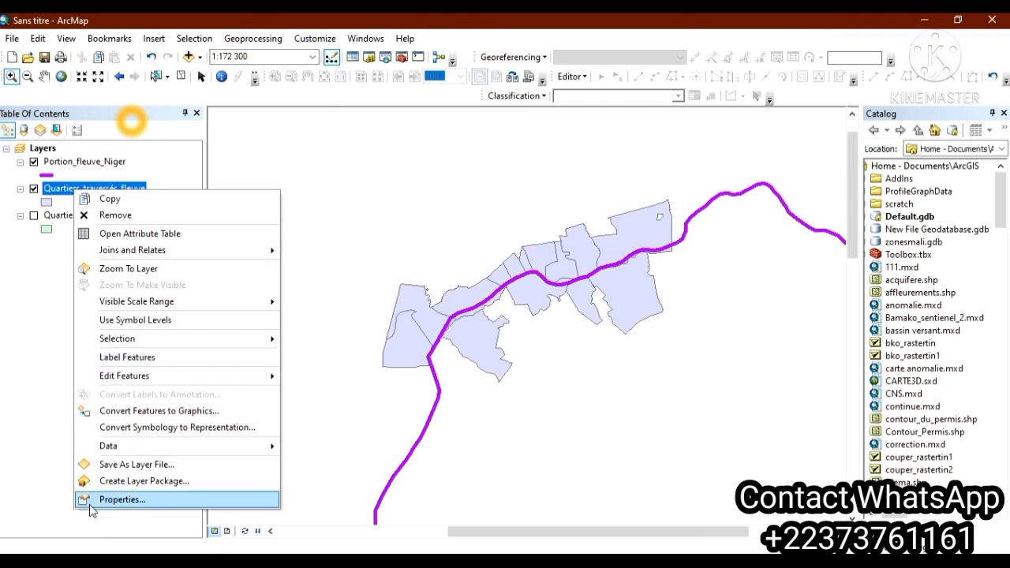
pyautogui.click(119, 499)
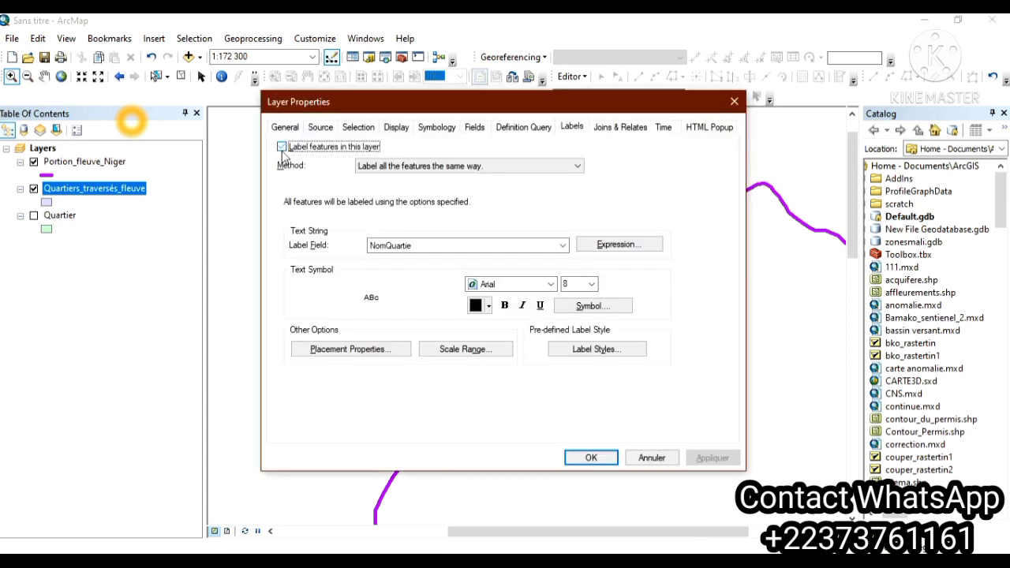
pyautogui.click(281, 147)
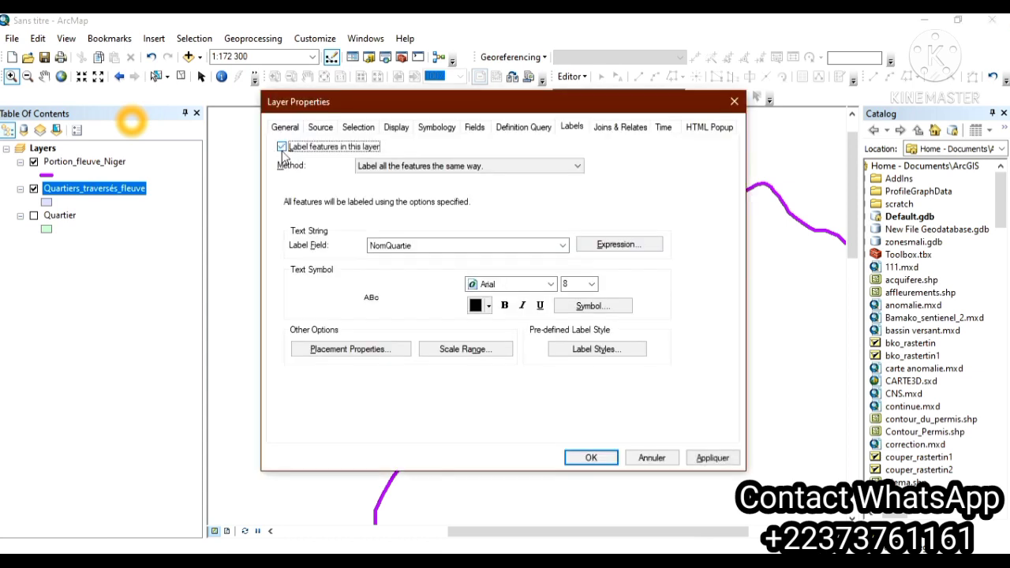
pyautogui.click(591, 285)
pyautogui.click(580, 323)
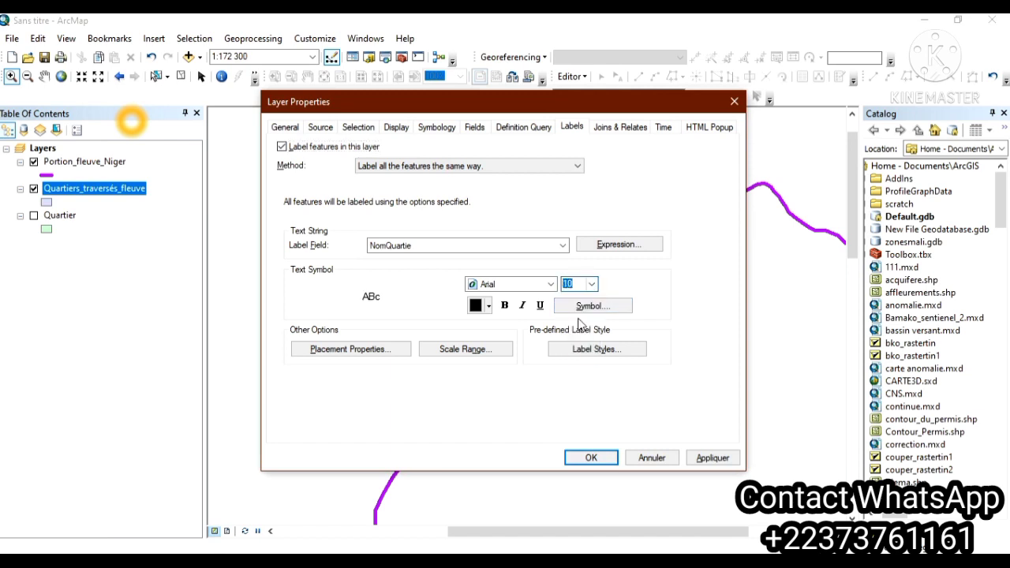
pyautogui.click(505, 306)
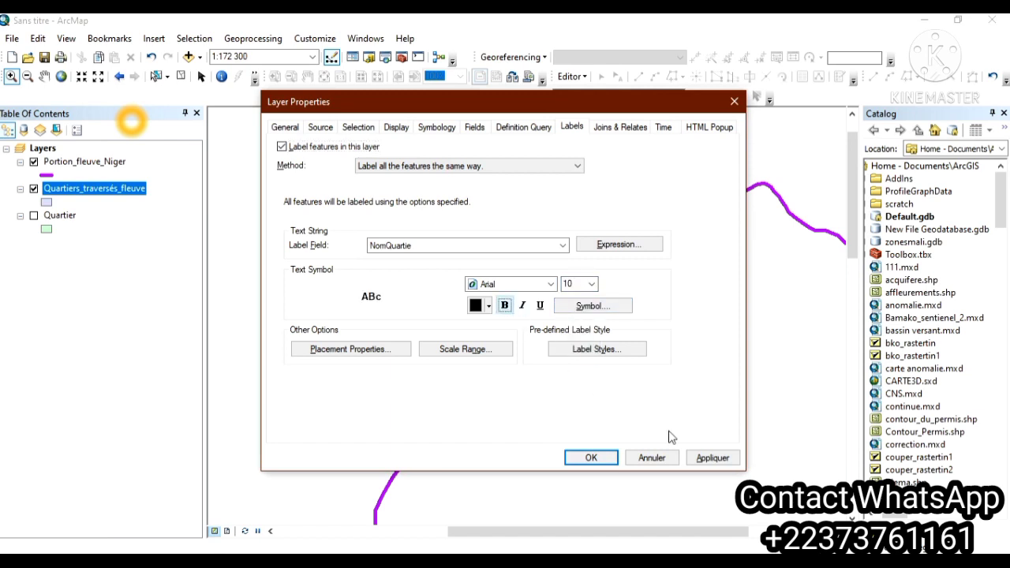
pyautogui.click(713, 458)
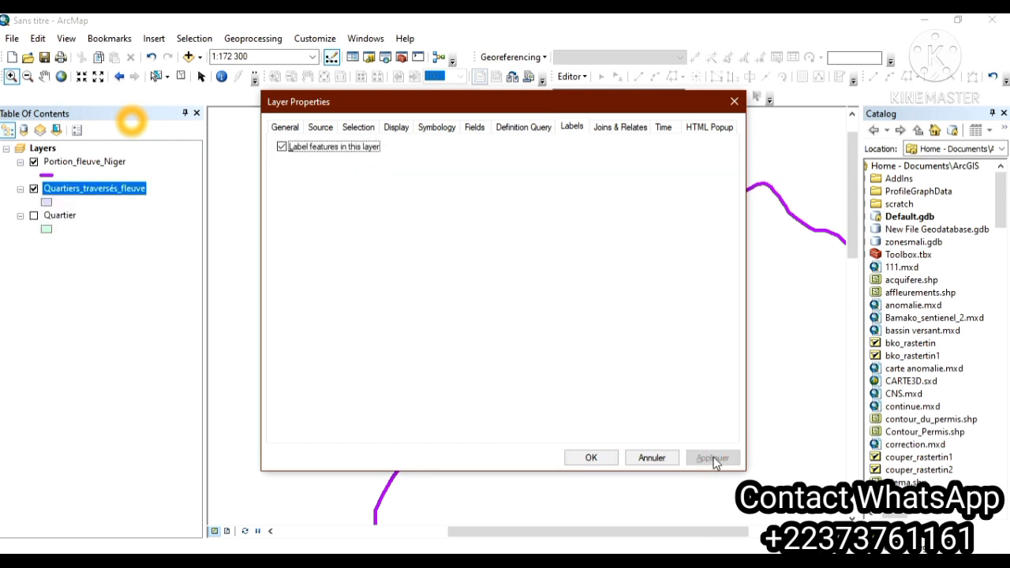
# Symbolize the Quartiers_traversés_fleuve layer by unique values of the ID1 field, adding all values.
pyautogui.click(444, 131)
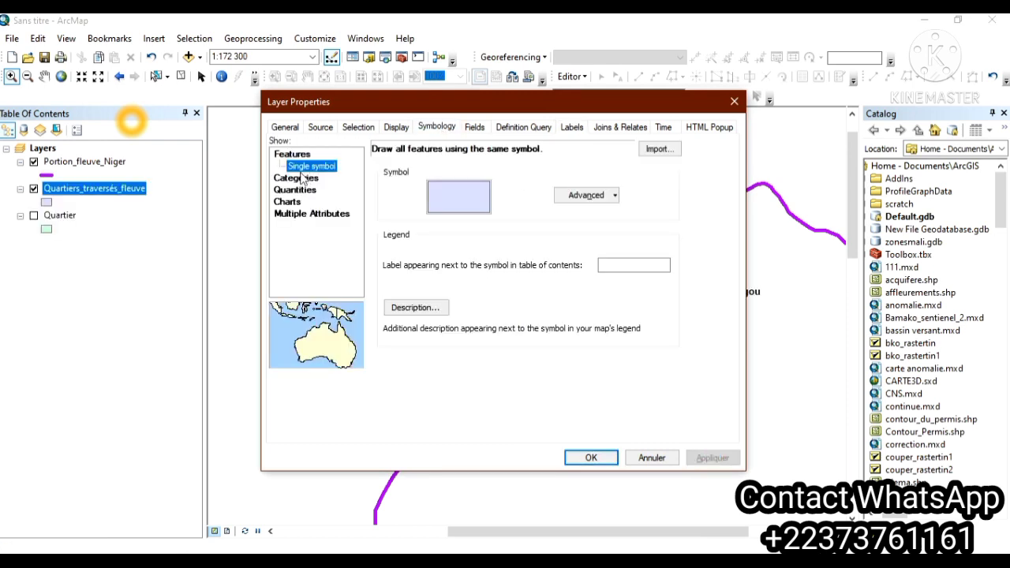
pyautogui.click(298, 178)
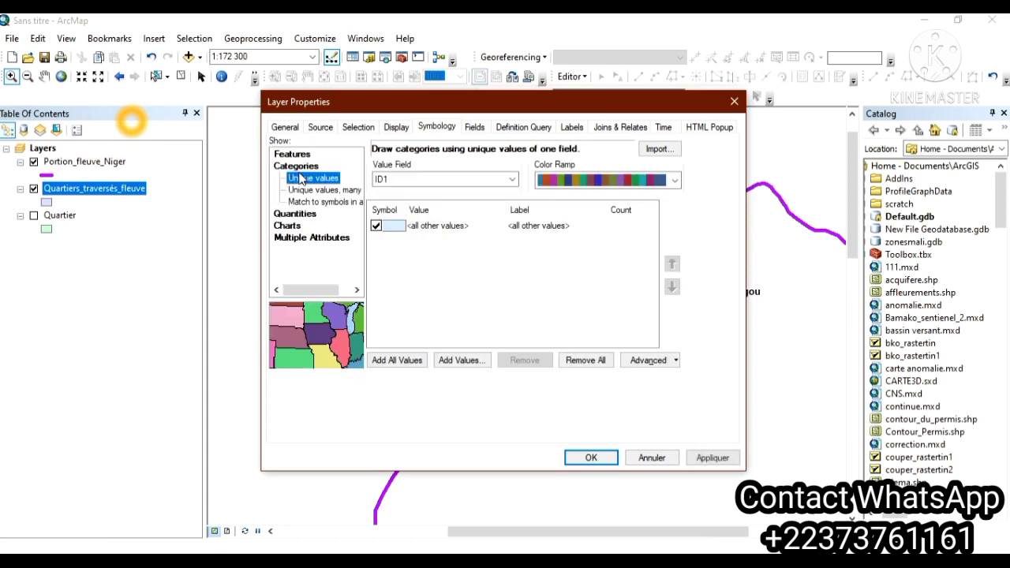
pyautogui.click(403, 360)
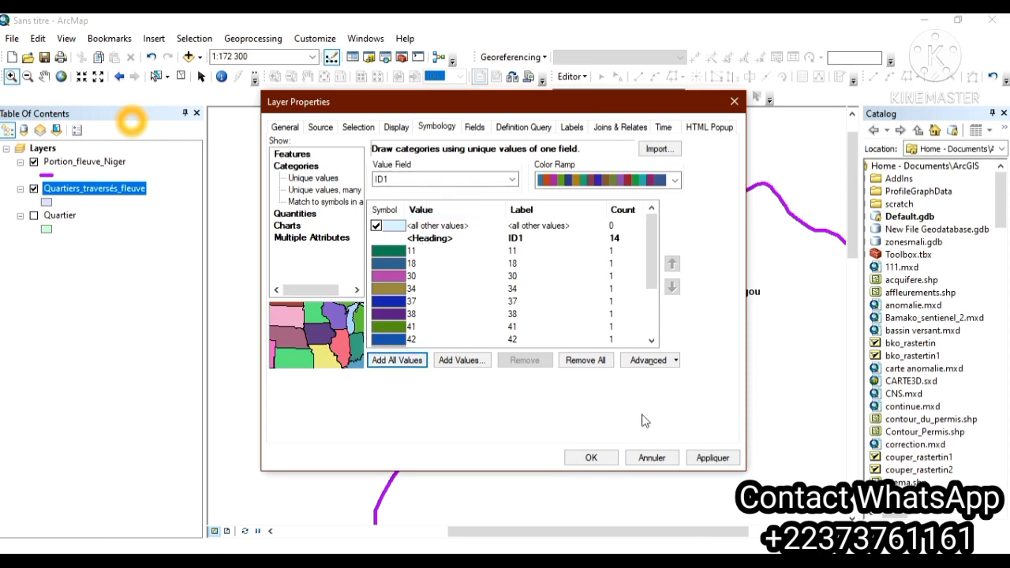
pyautogui.click(712, 459)
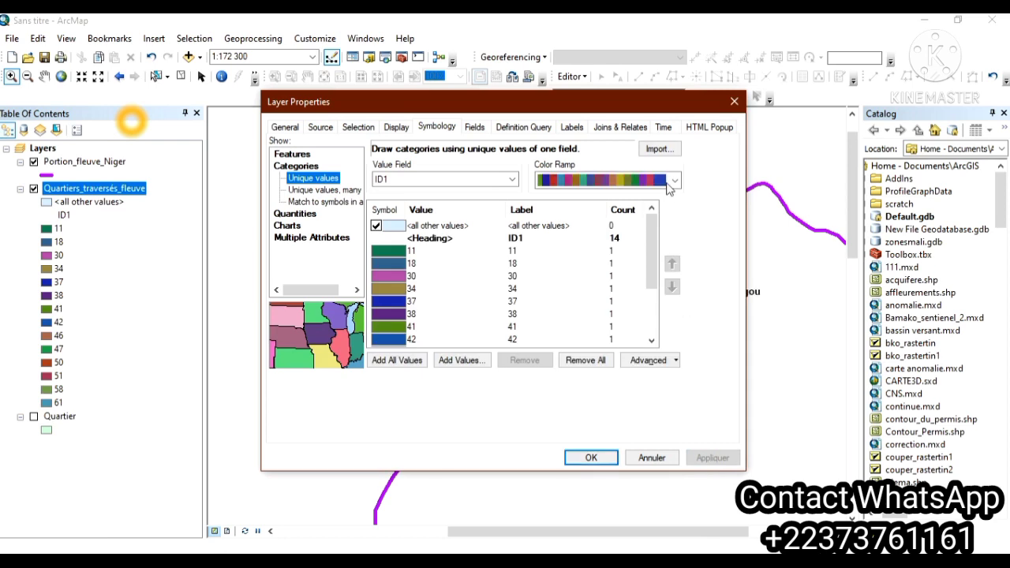
# Change the color ramp of the unique-value categories to turquoise and blue shades and accept the layer properties.
pyautogui.click(675, 180)
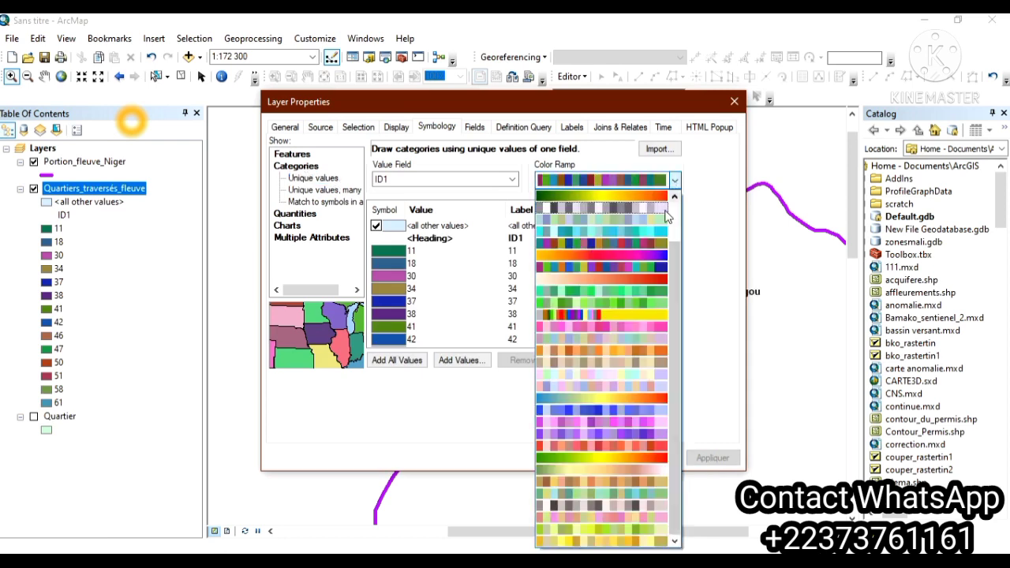
pyautogui.click(600, 231)
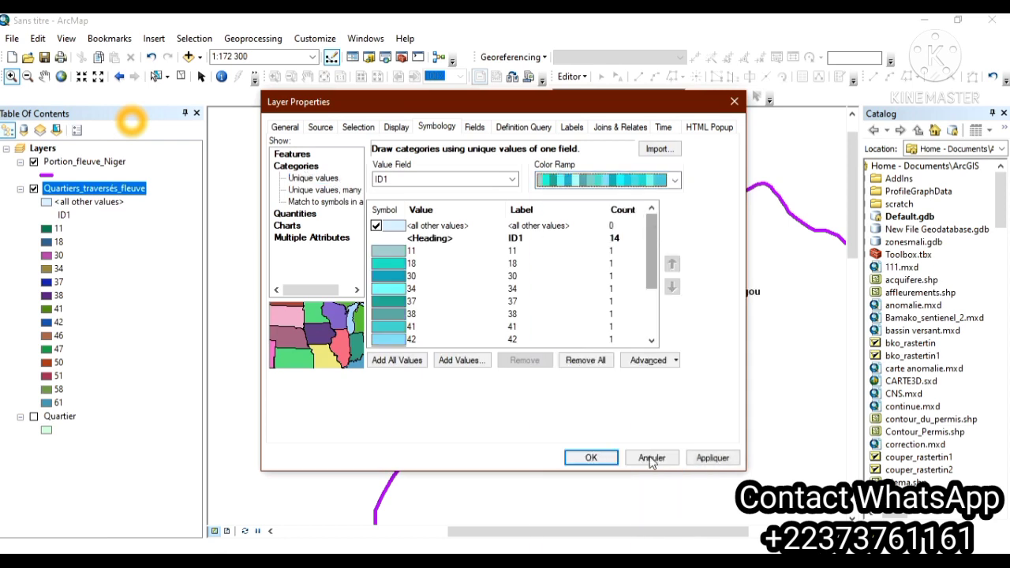
pyautogui.click(713, 459)
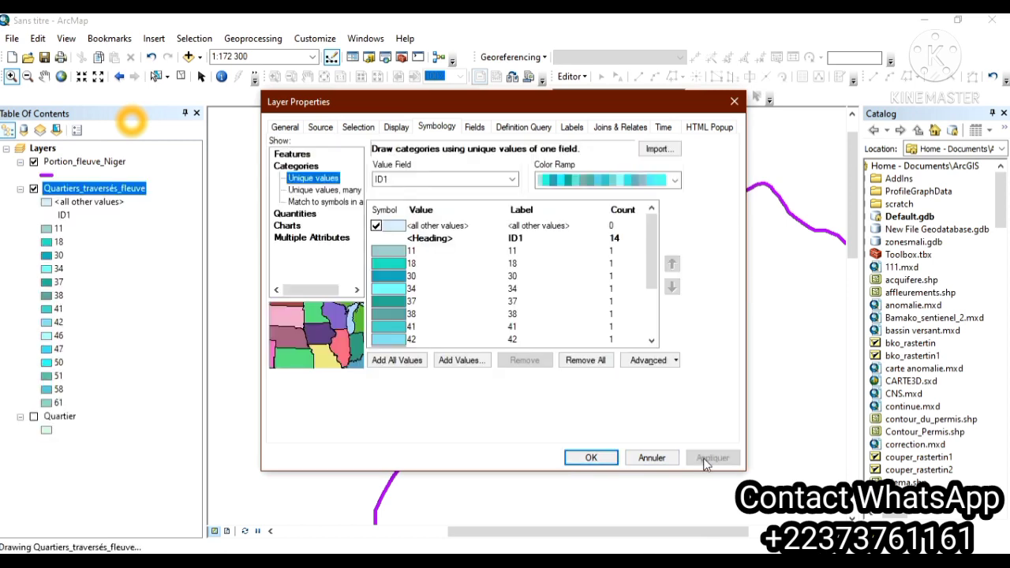
pyautogui.click(592, 459)
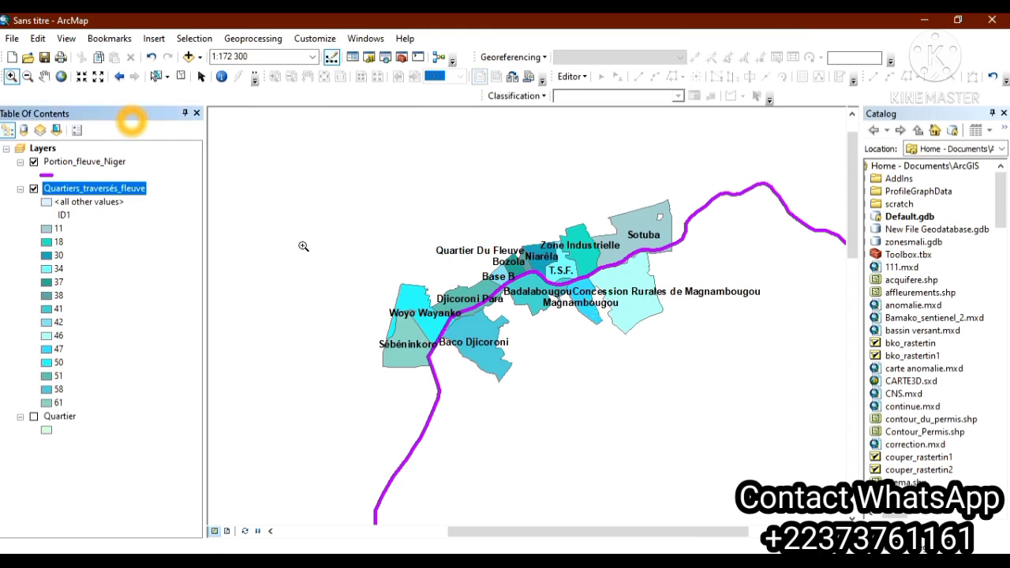
# Set the label font size of the Quartiers_traversés_fleuve layer to 8.
pyautogui.rightClick(66, 191)
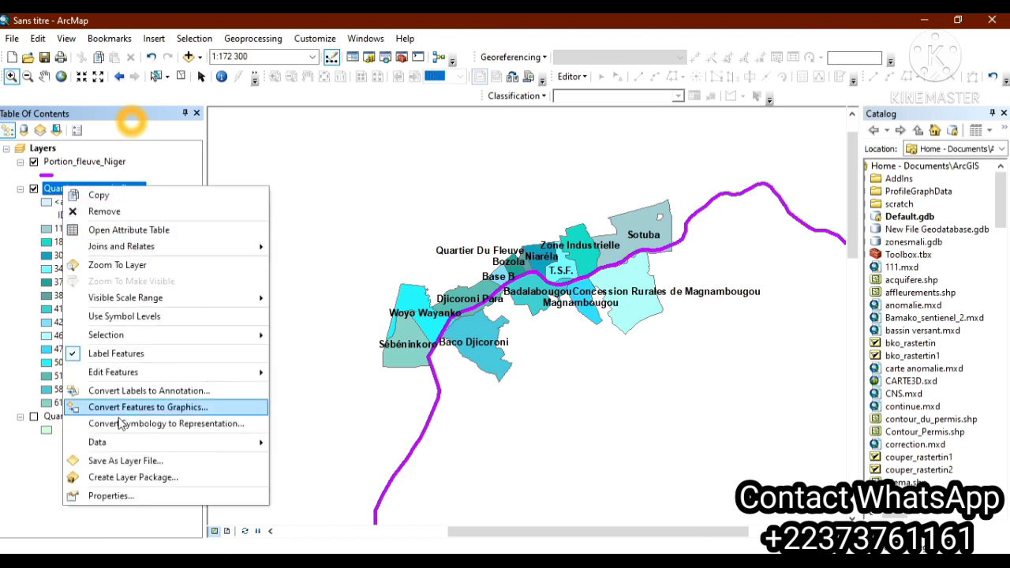
pyautogui.click(111, 494)
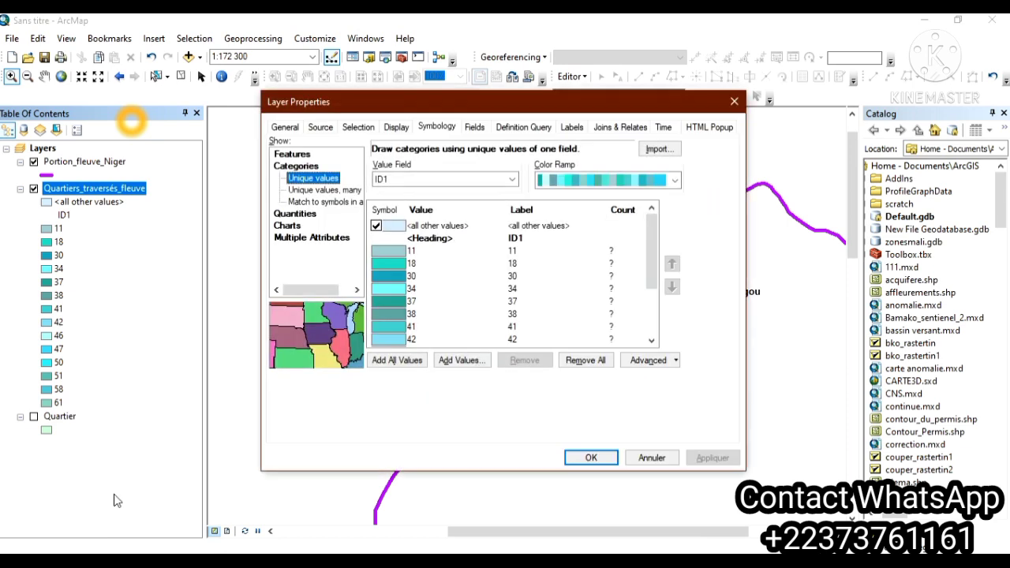
pyautogui.click(567, 128)
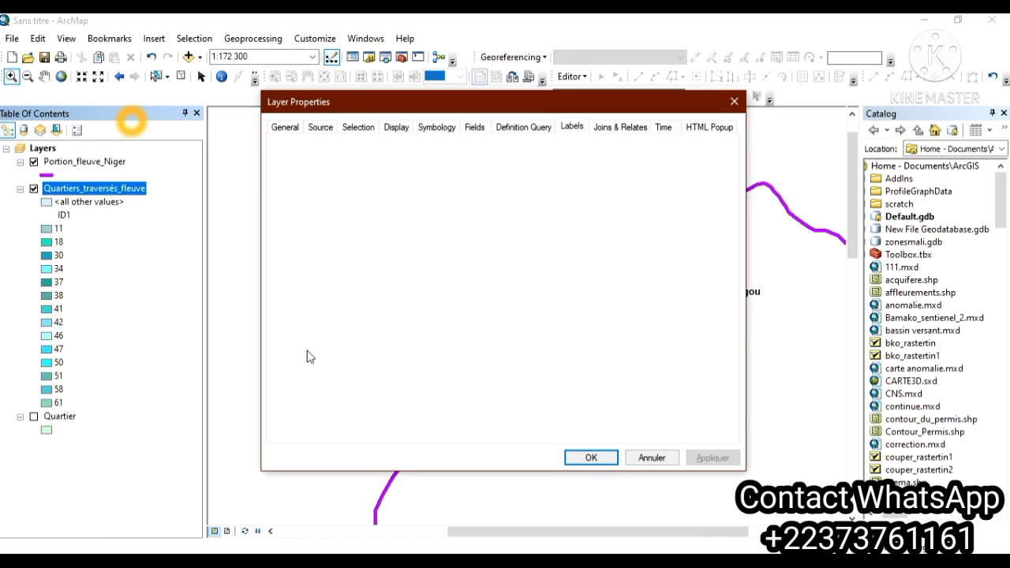
pyautogui.click(574, 284)
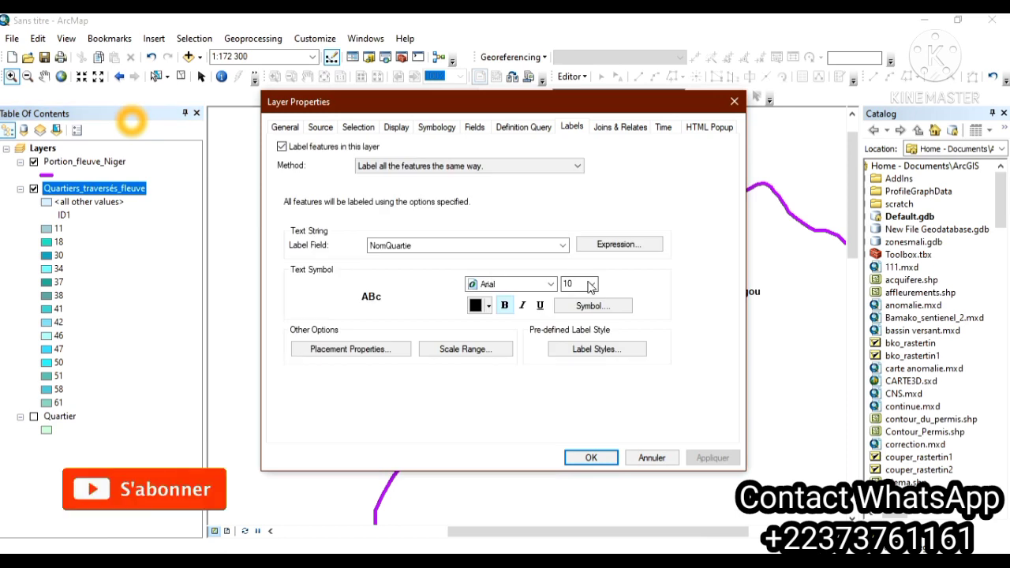
pyautogui.click(591, 285)
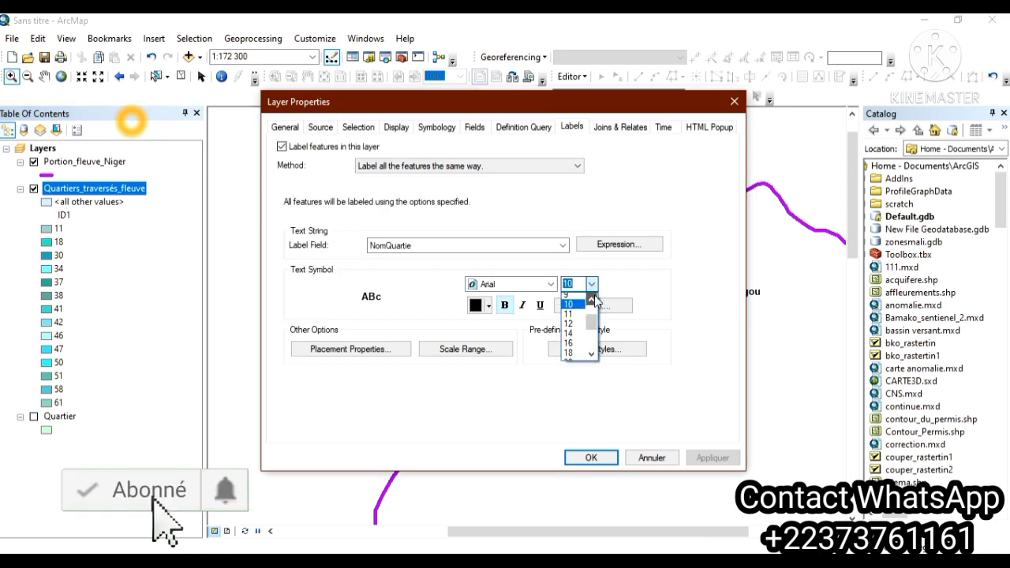
pyautogui.click(572, 297)
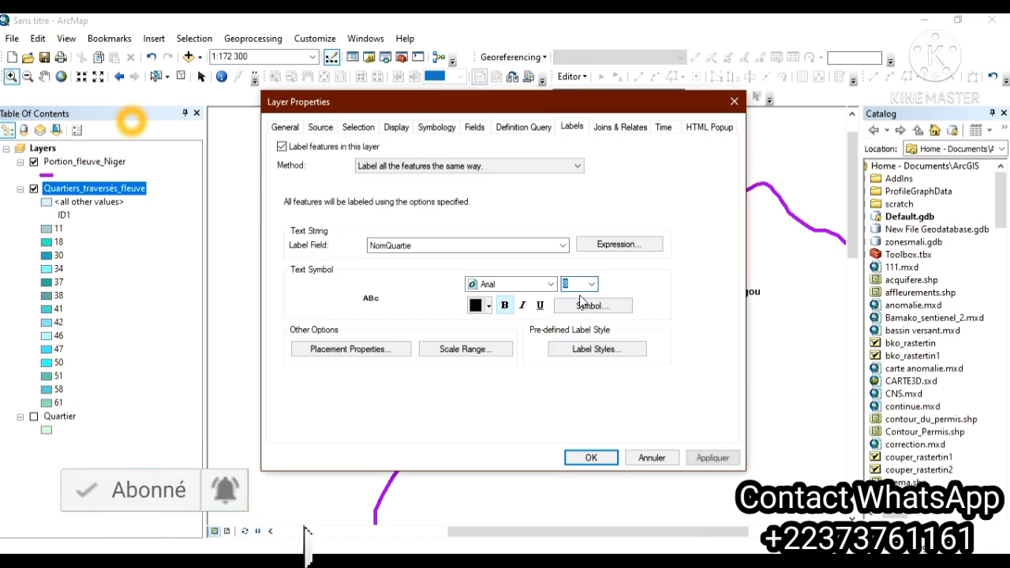
pyautogui.click(708, 464)
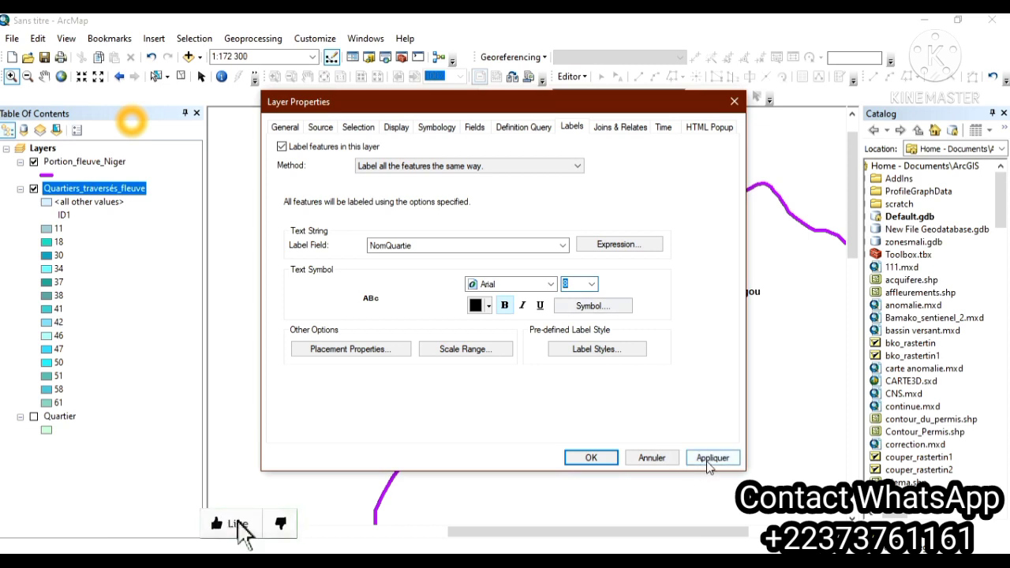
pyautogui.click(592, 460)
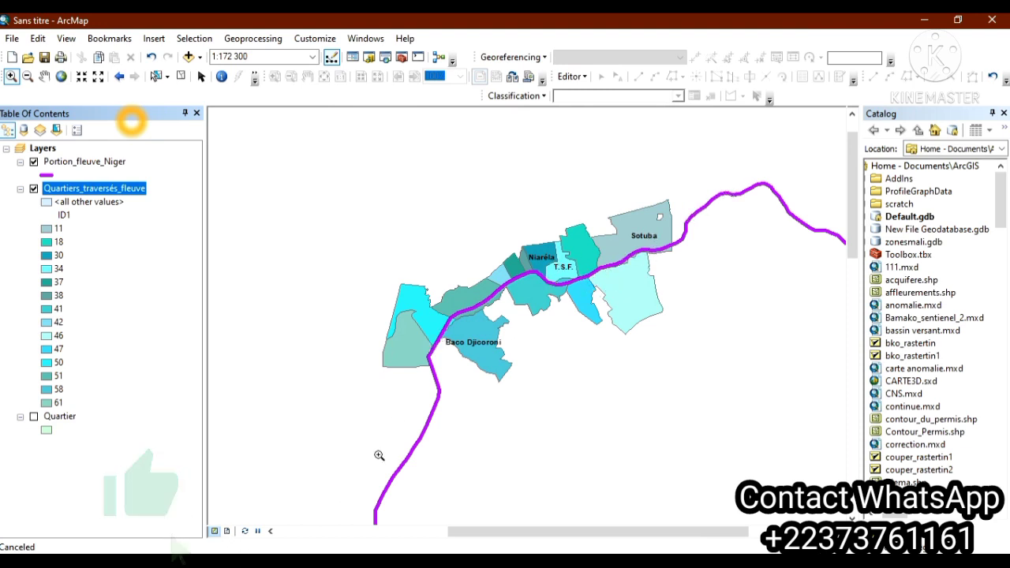
# Try to clip with the Clip tool, using Quartiers_traversés_fleuve as the input features and Portion_fleuve_Niger as the clip features.
pyautogui.click(401, 59)
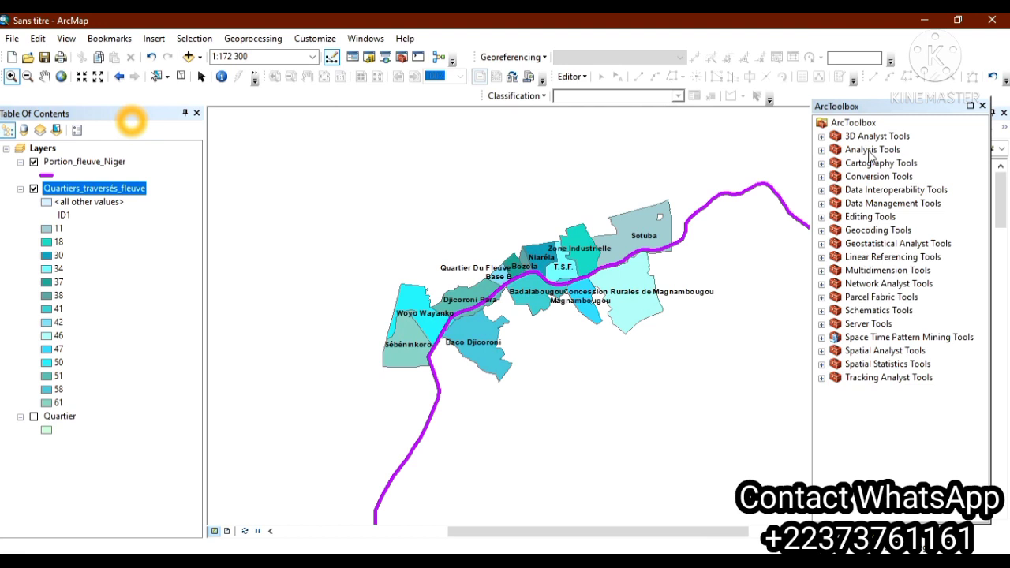
pyautogui.doubleClick(869, 150)
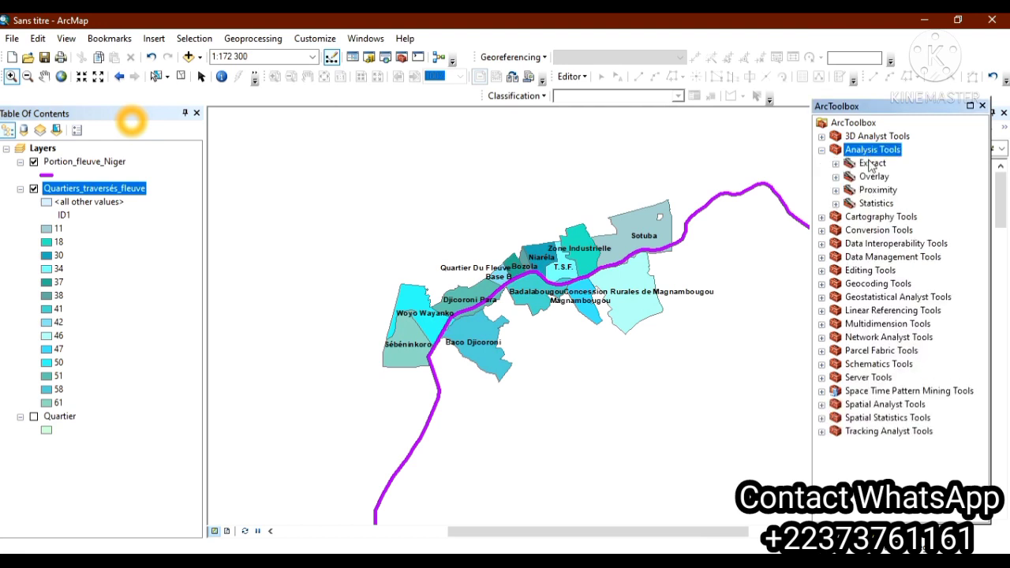
pyautogui.click(871, 163)
pyautogui.doubleClick(871, 163)
pyautogui.doubleClick(878, 177)
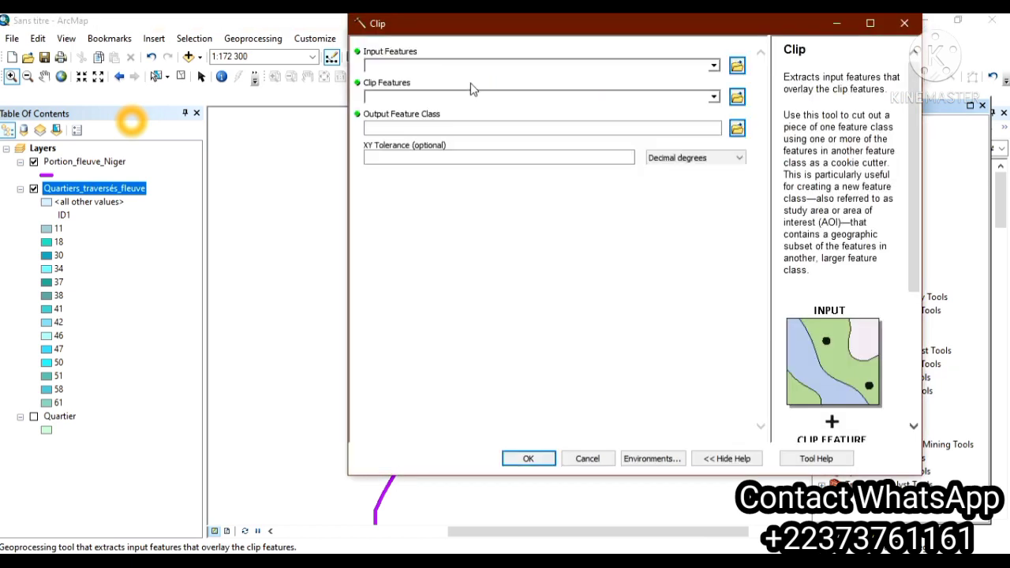
pyautogui.click(713, 65)
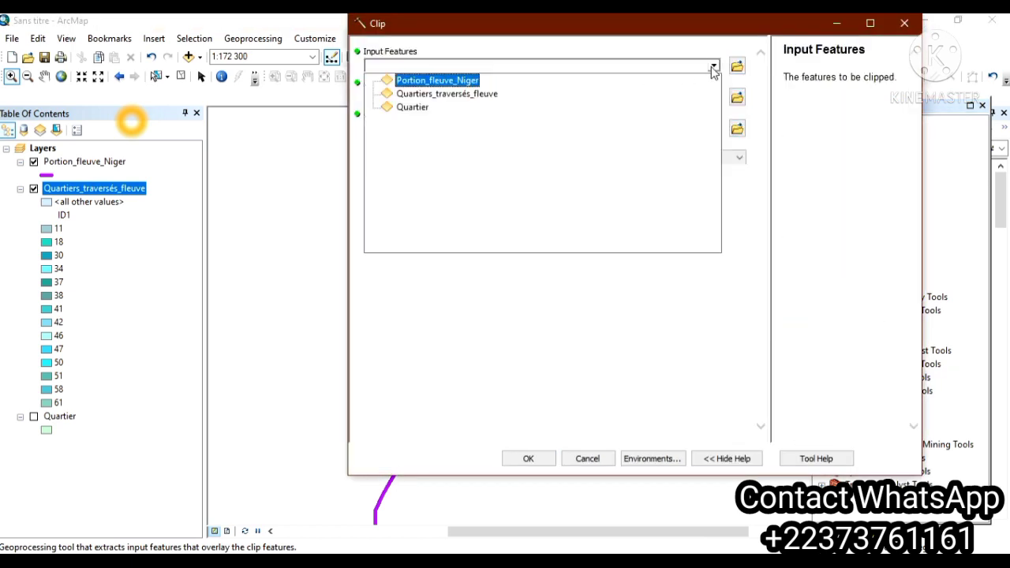
pyautogui.click(435, 95)
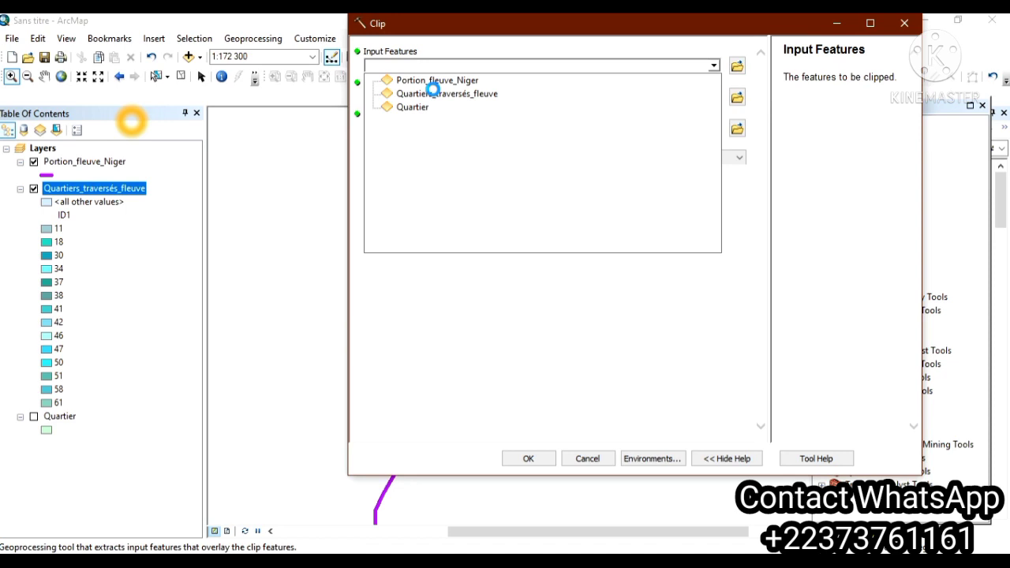
pyautogui.click(433, 90)
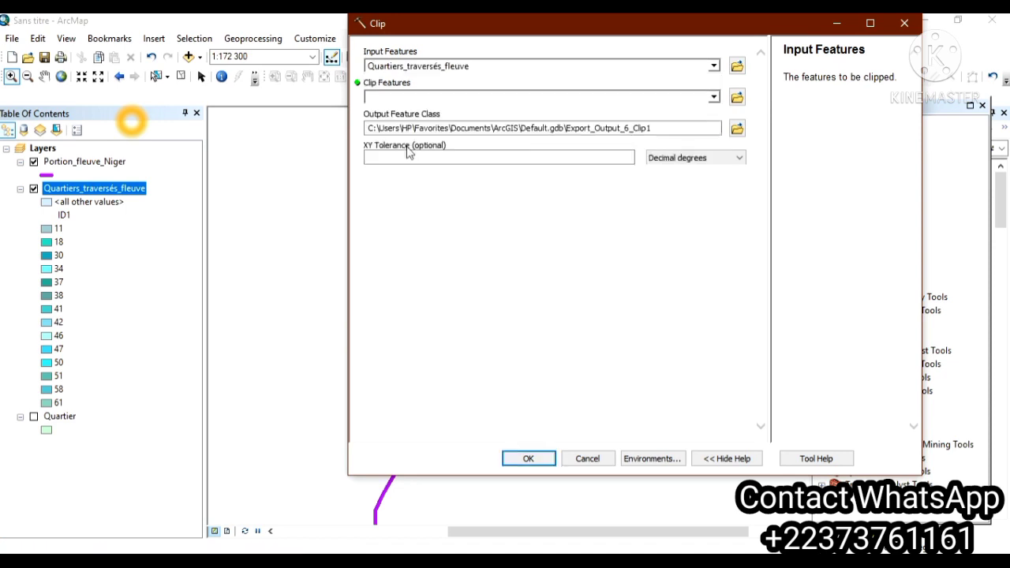
pyautogui.click(713, 100)
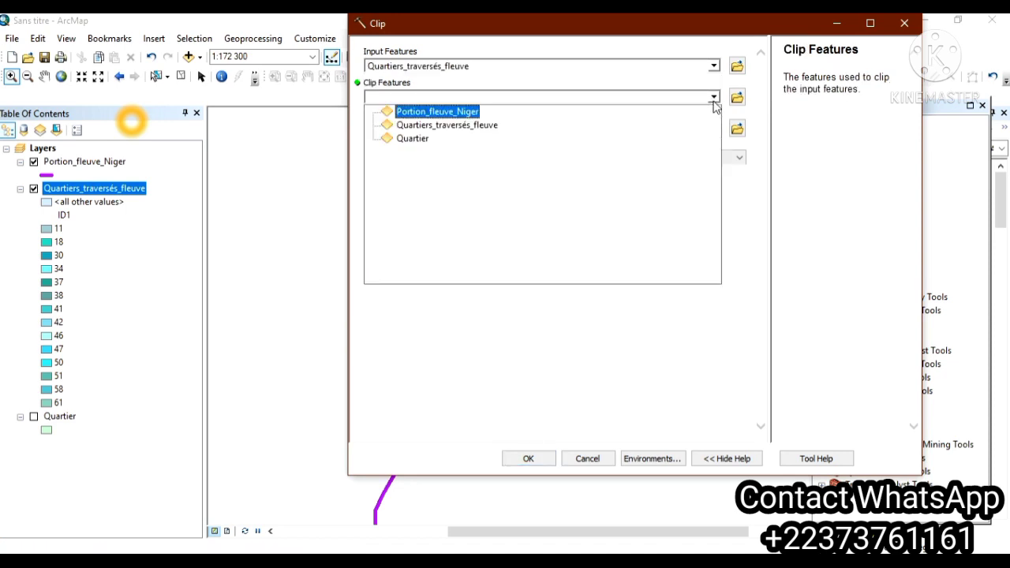
pyautogui.click(437, 112)
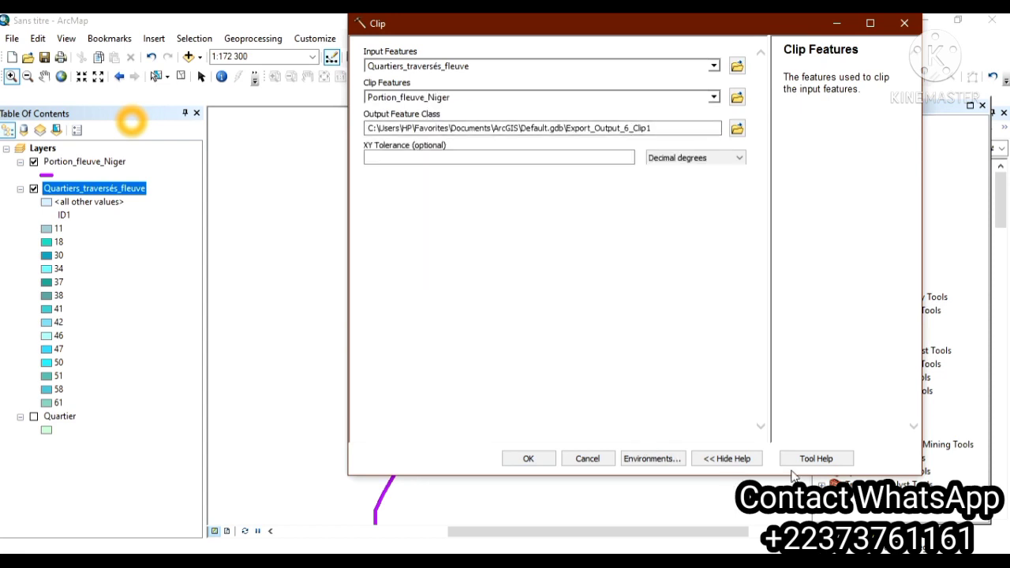
pyautogui.click(528, 460)
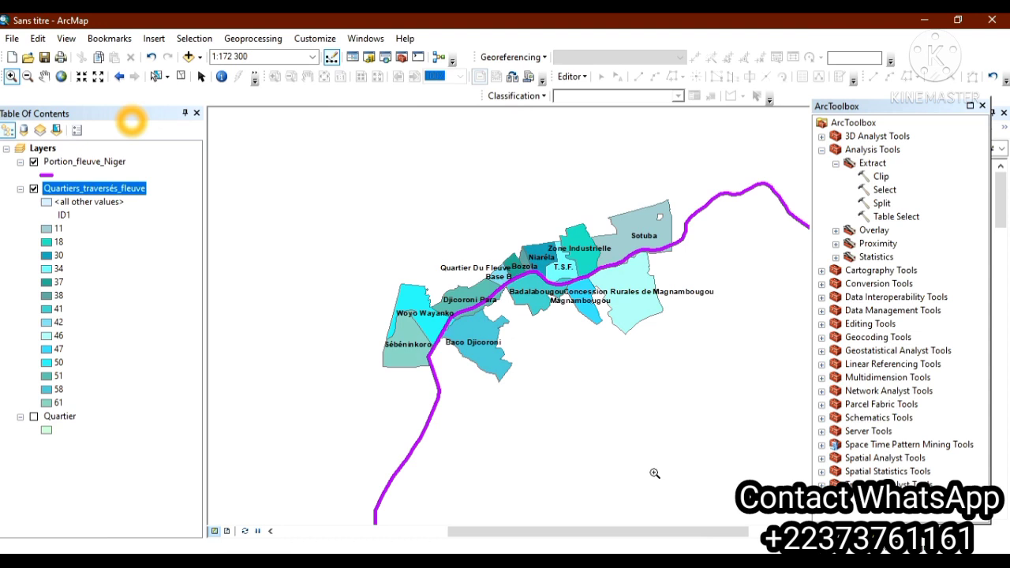
# Hide the Portion_fleuve_Niger layer and set the line width of the Export_Output_5_Clip layer's symbol to 7.
pyautogui.click(594, 337)
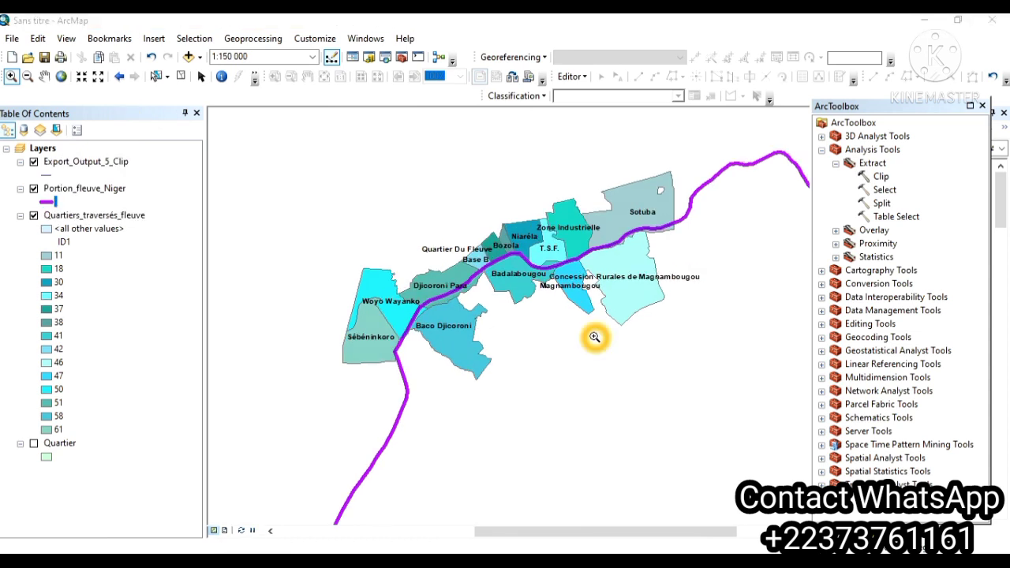
pyautogui.click(32, 191)
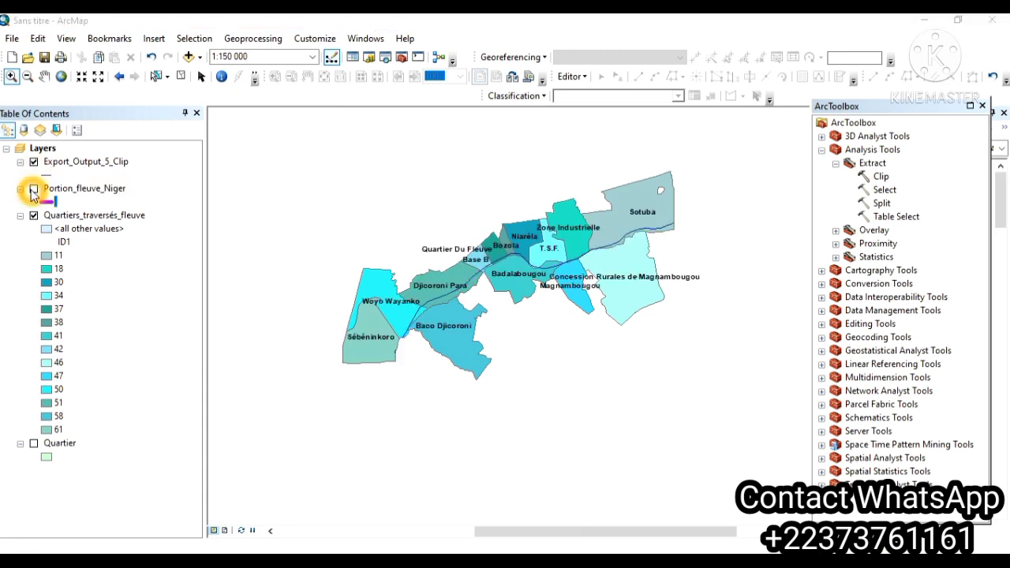
pyautogui.click(46, 171)
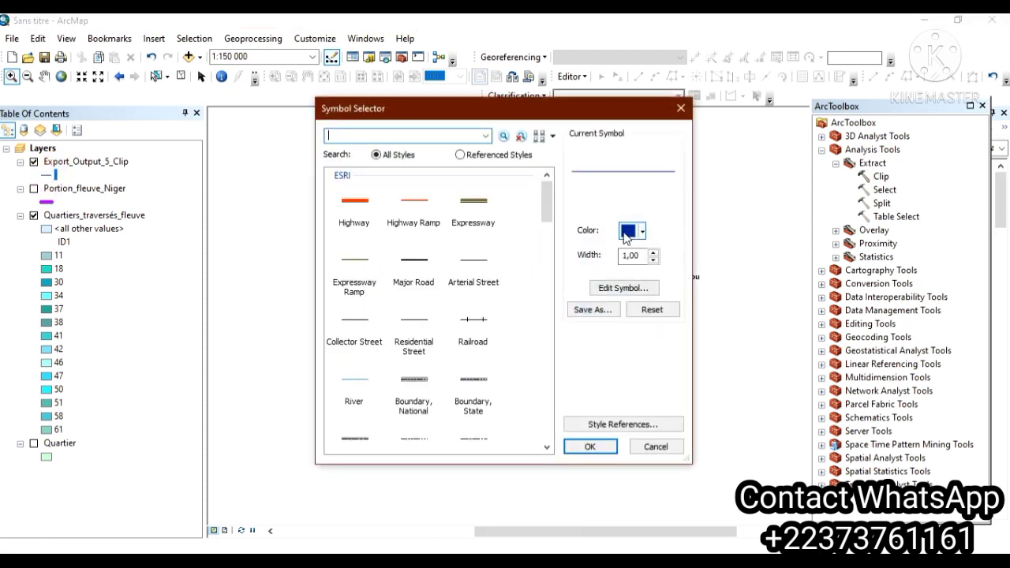
pyautogui.click(631, 232)
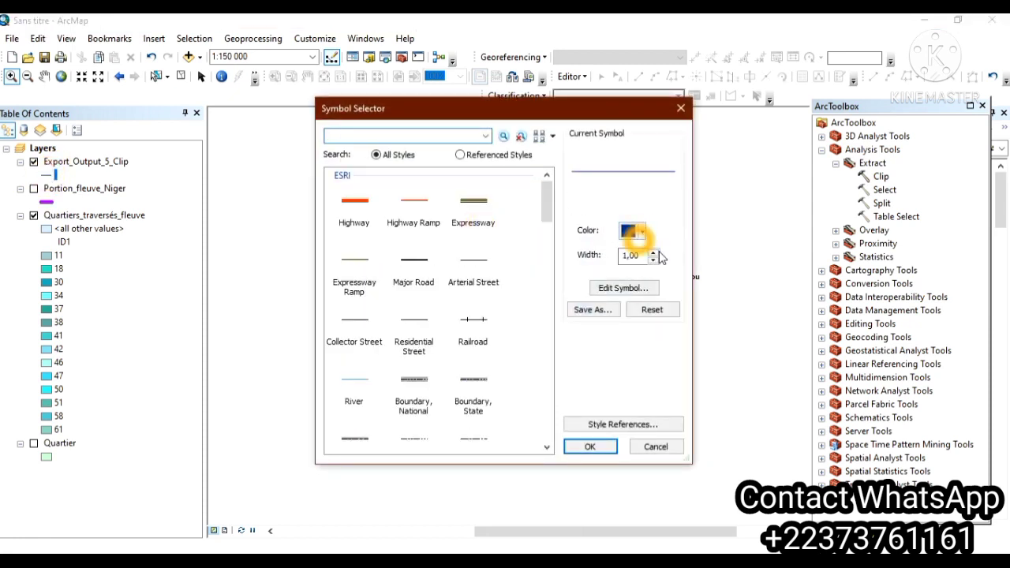
pyautogui.click(653, 252)
pyautogui.click(653, 253)
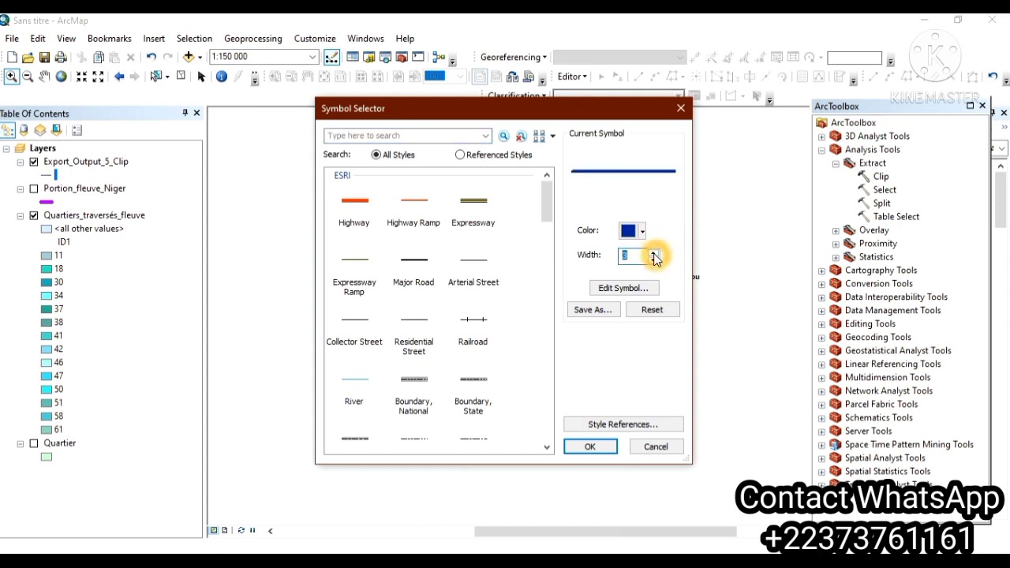
pyautogui.click(653, 252)
pyautogui.click(653, 253)
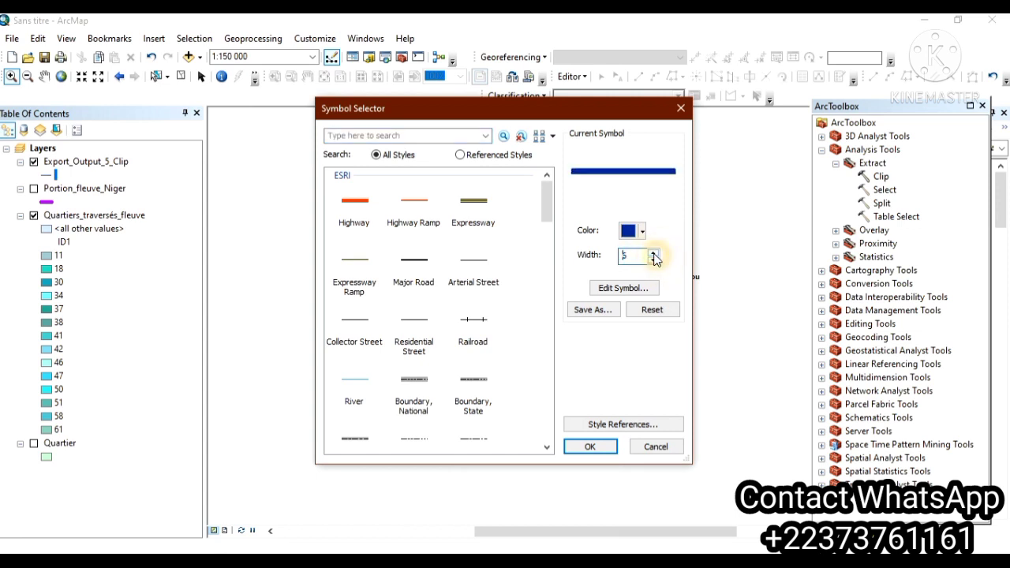
pyautogui.click(653, 253)
pyautogui.click(653, 252)
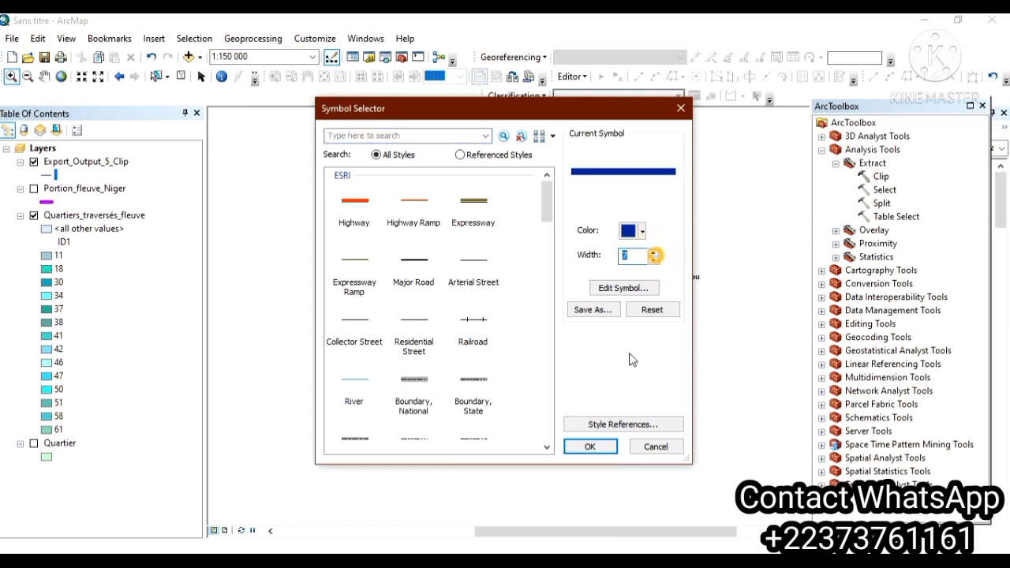
pyautogui.click(590, 448)
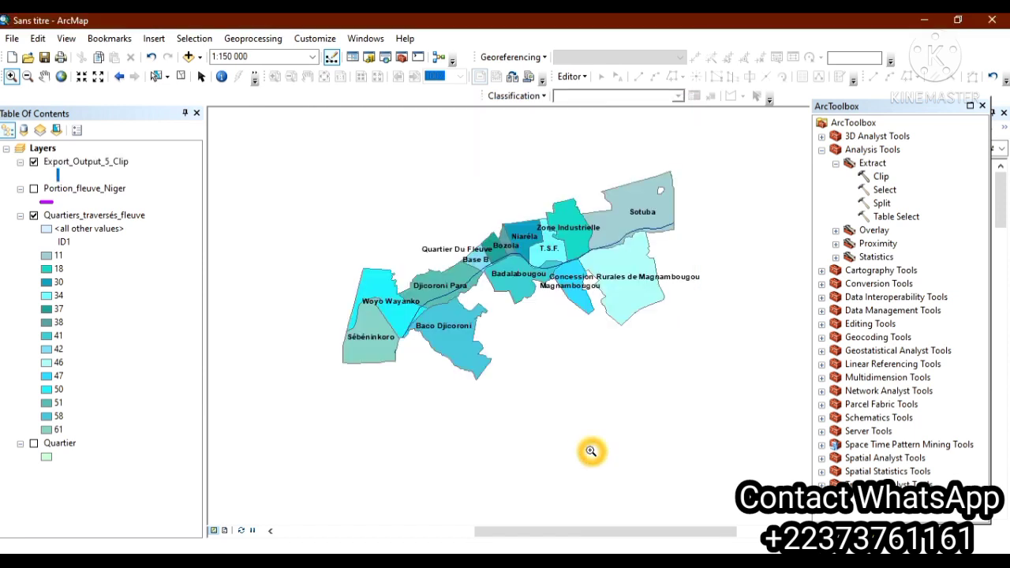